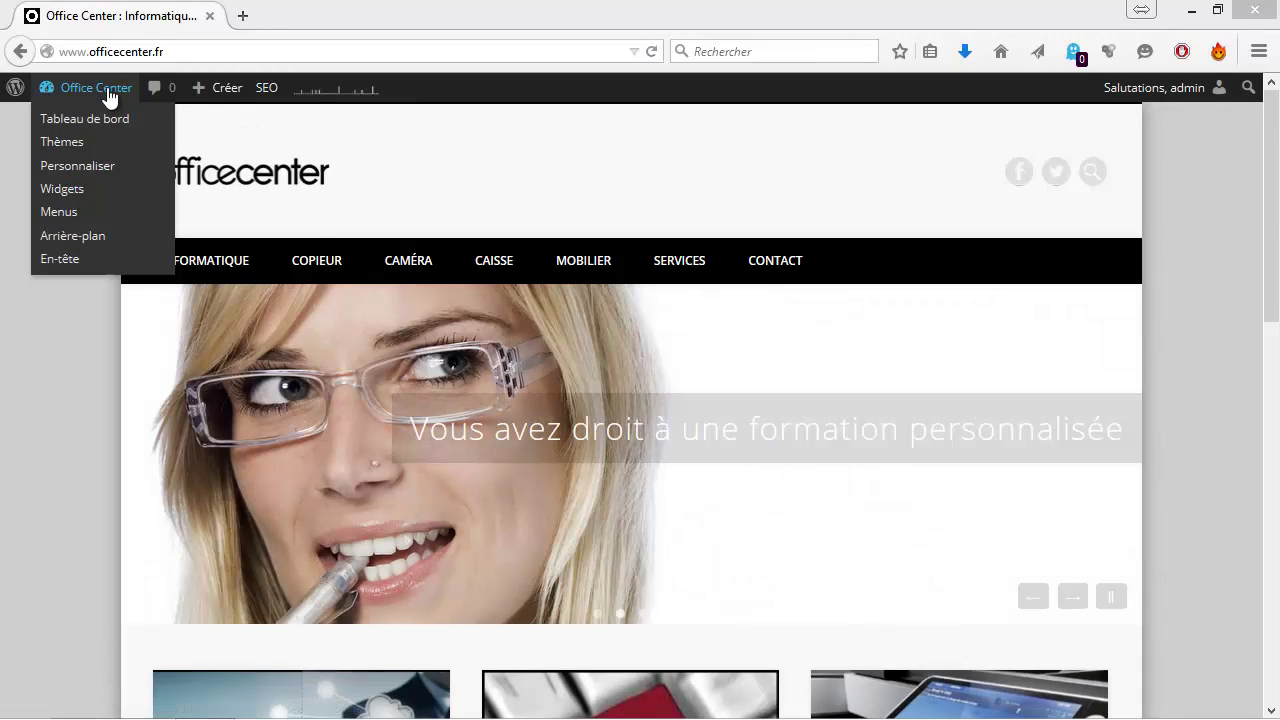
# Create a new article titled "Voici mon premier article"
pyautogui.moveTo(200, 88)
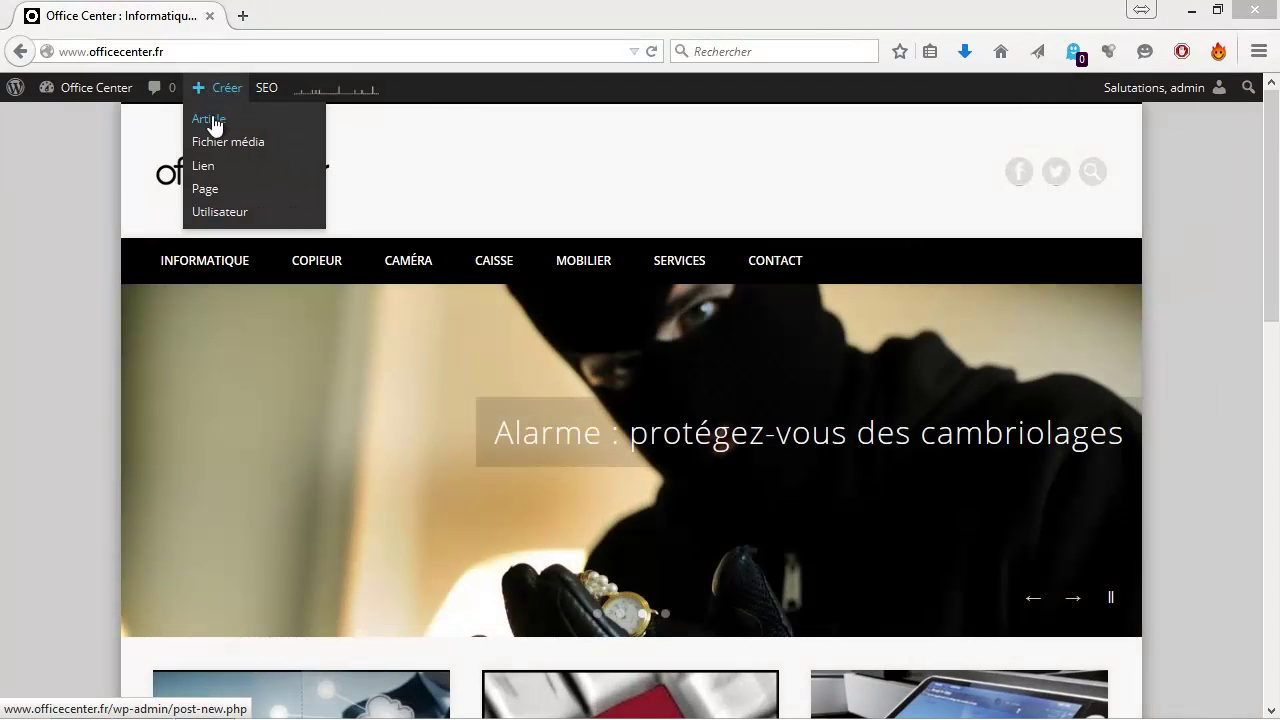
pyautogui.click(215, 122)
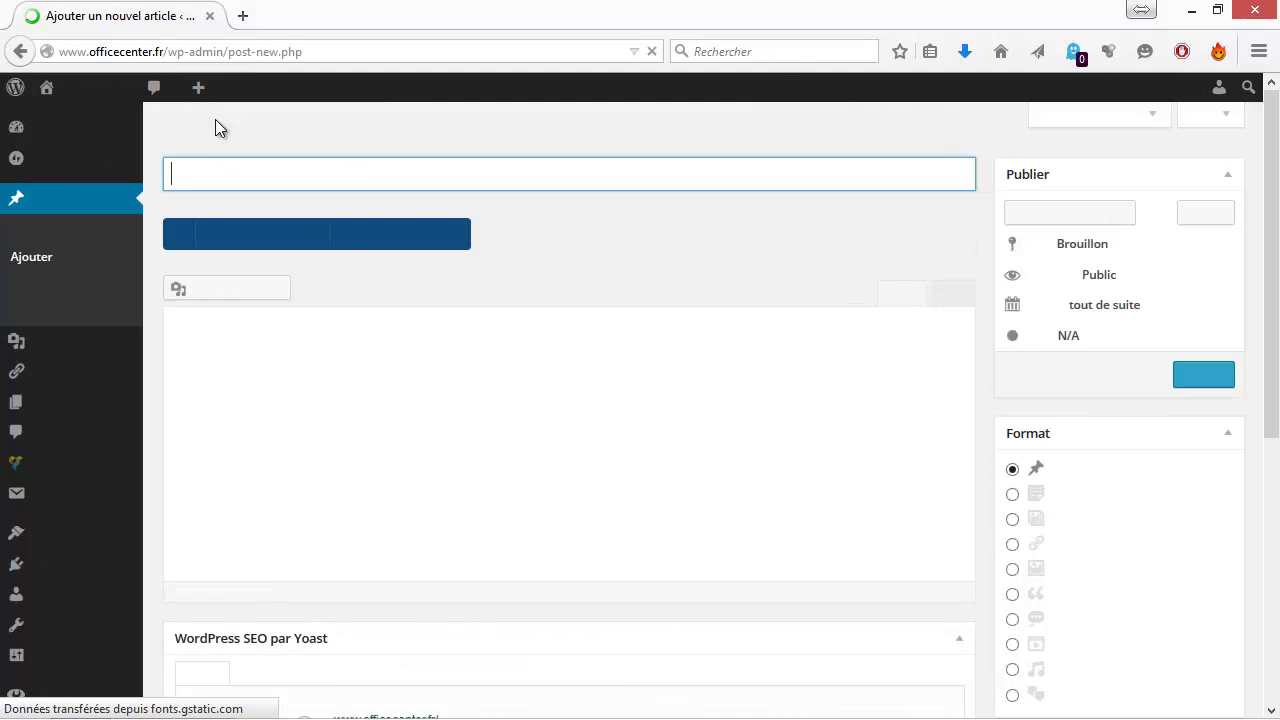
pyautogui.click(193, 174)
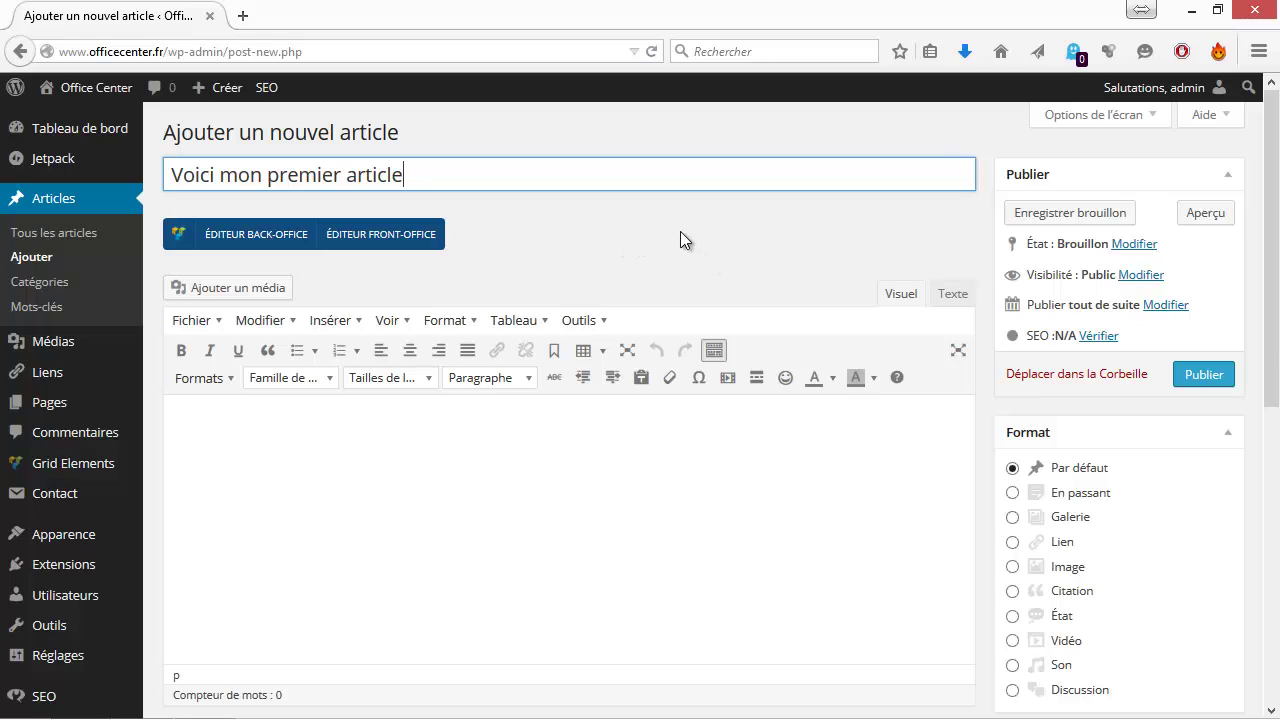
# Switch the article to the back-office editor and add a text block reading "Ceci est le texte d'exemple."
pyautogui.click(250, 241)
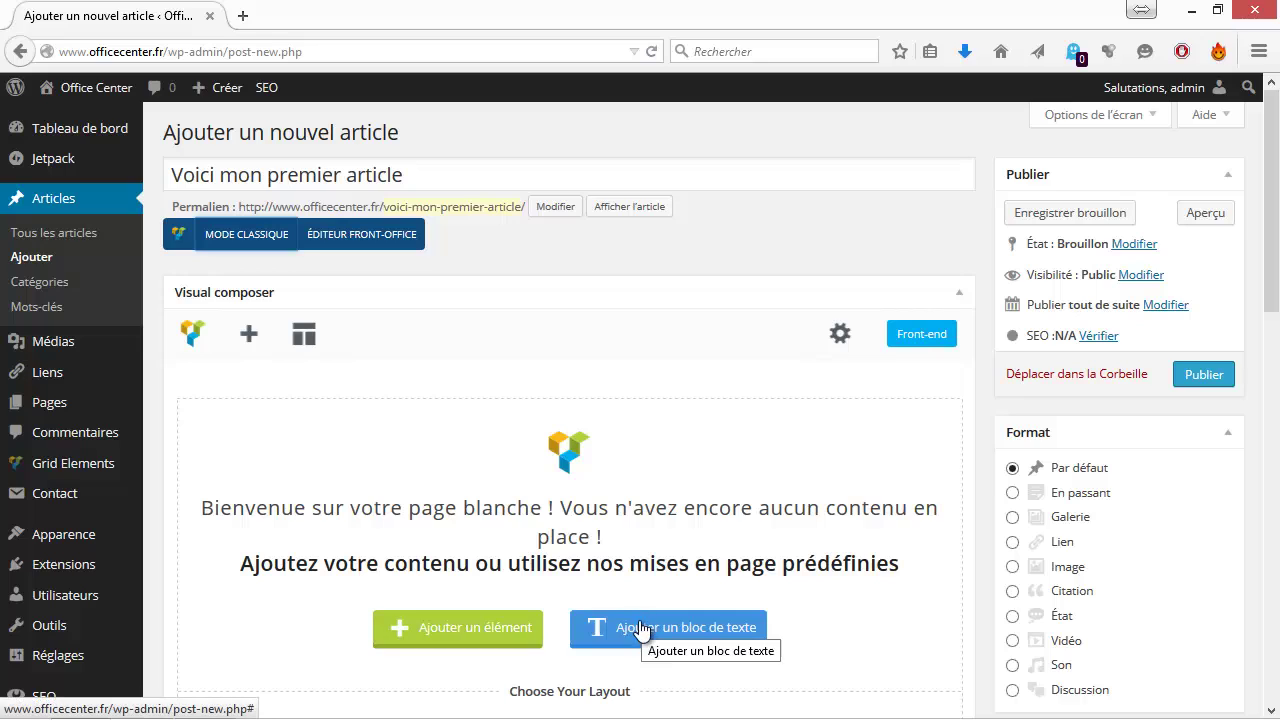
pyautogui.click(244, 338)
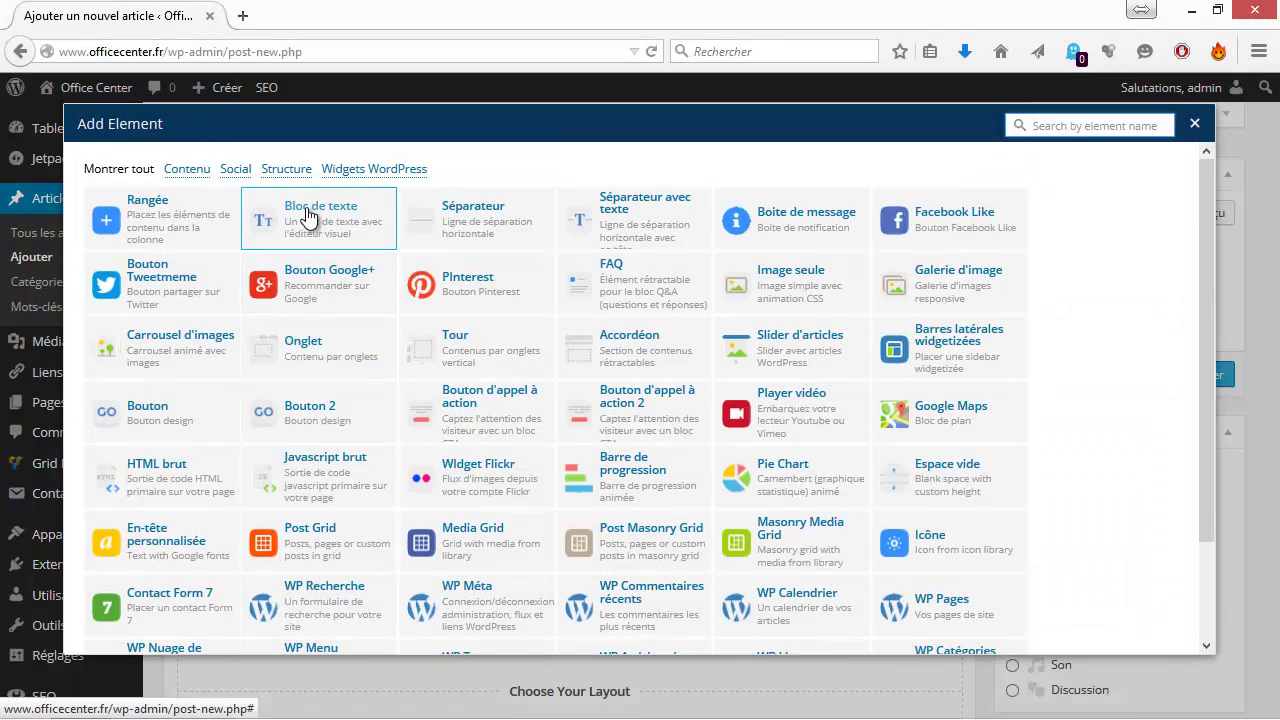
pyautogui.click(308, 218)
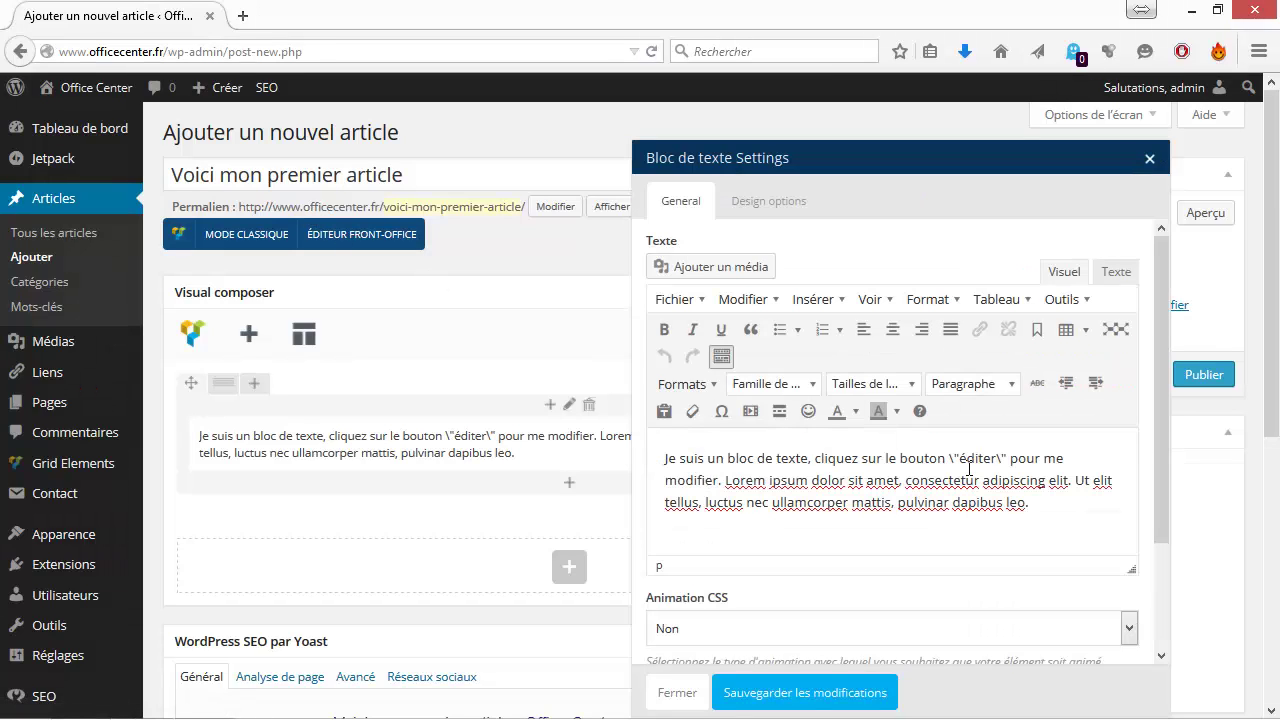
pyautogui.moveTo(1052, 515); pyautogui.dragTo(446, 450)
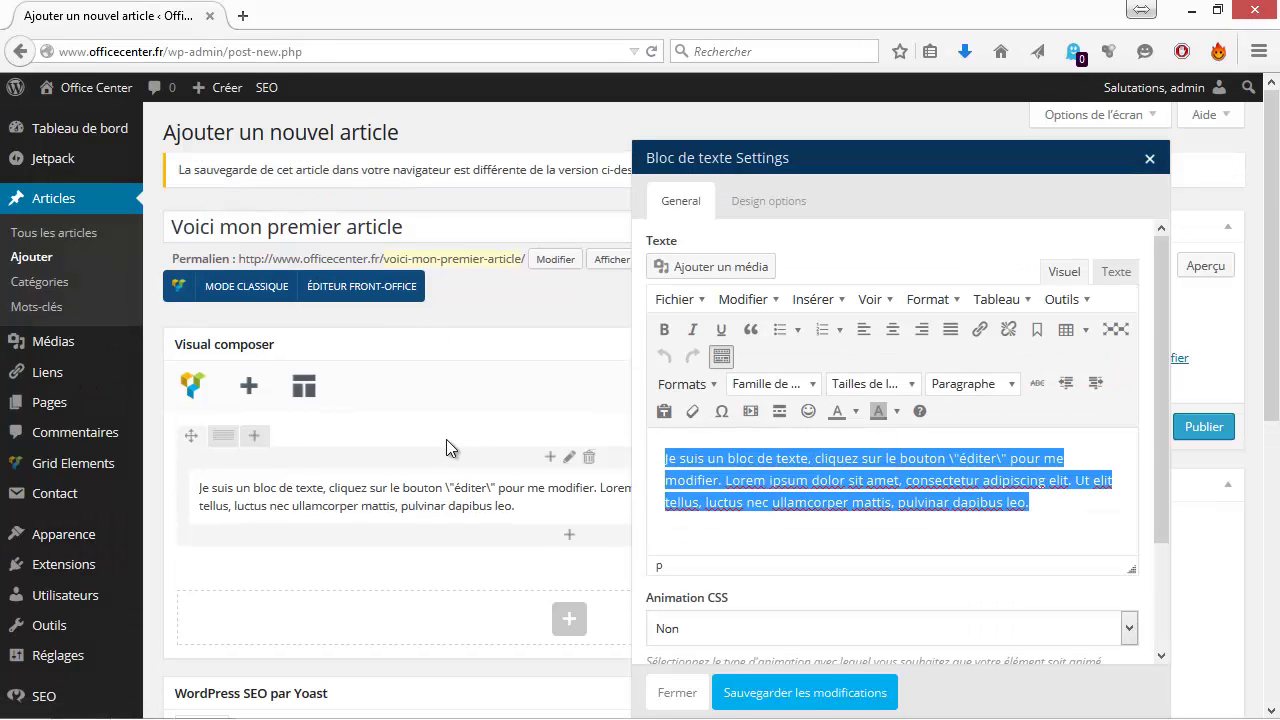
pyautogui.write("Ceci est le texte d'exemple.")
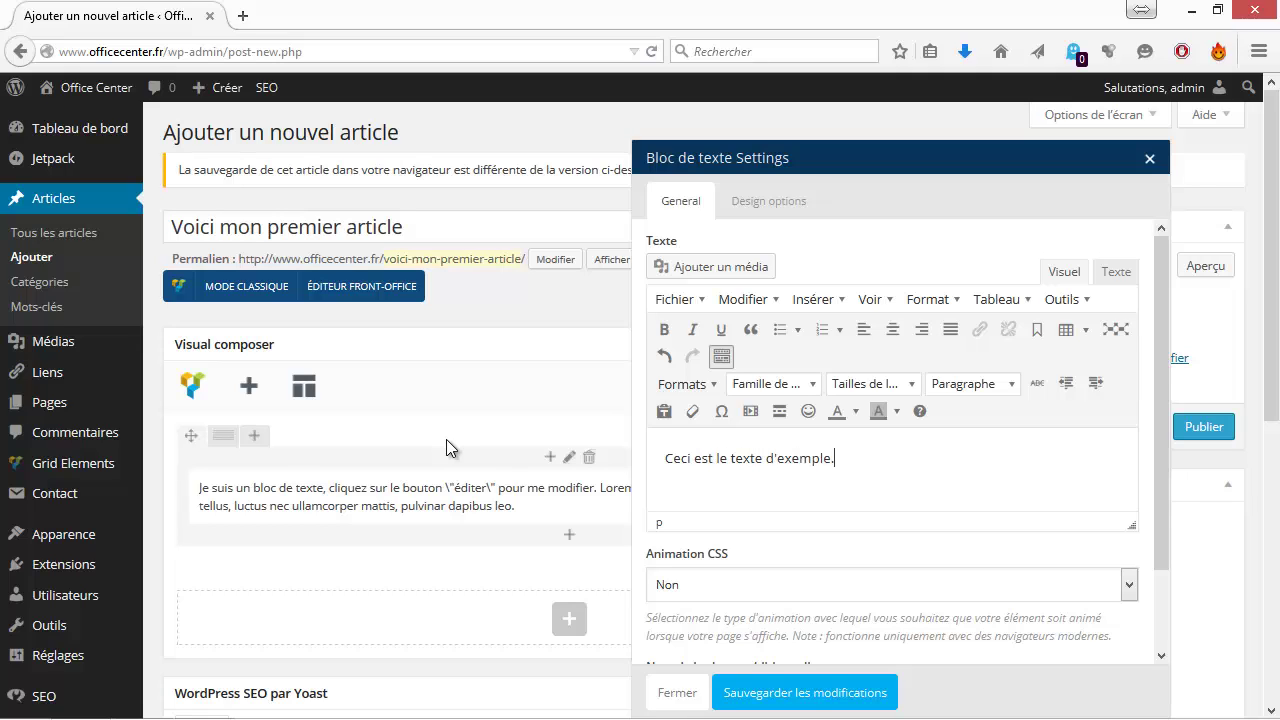
pyautogui.click(757, 693)
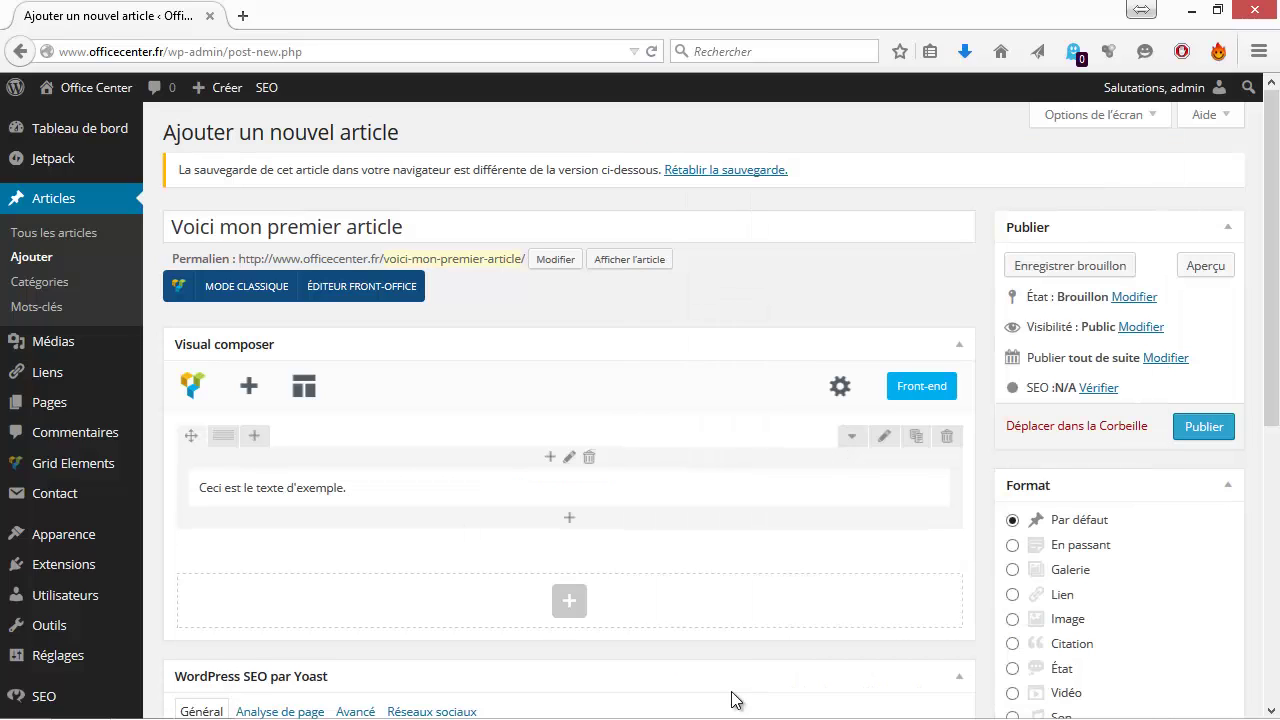
# Publish the article and open its public page in a new browser tab
pyautogui.moveTo(711, 490)
pyautogui.click(1204, 427)
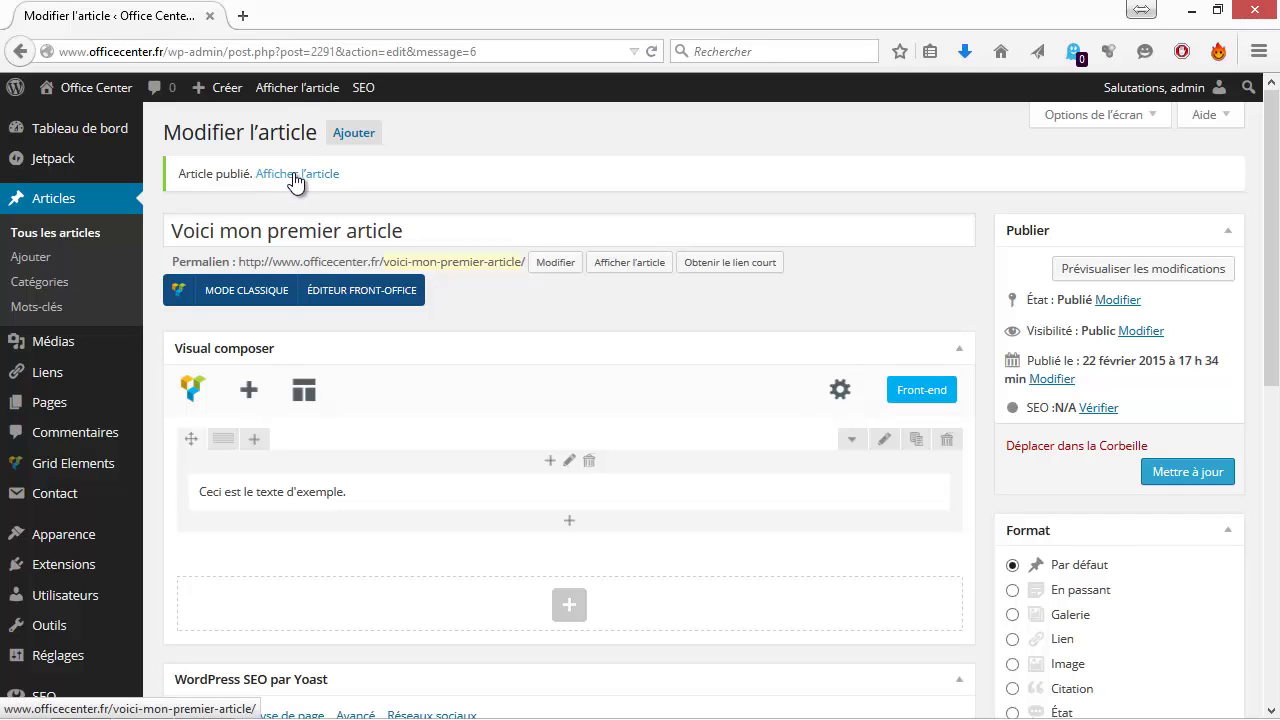
pyautogui.rightClick(288, 92)
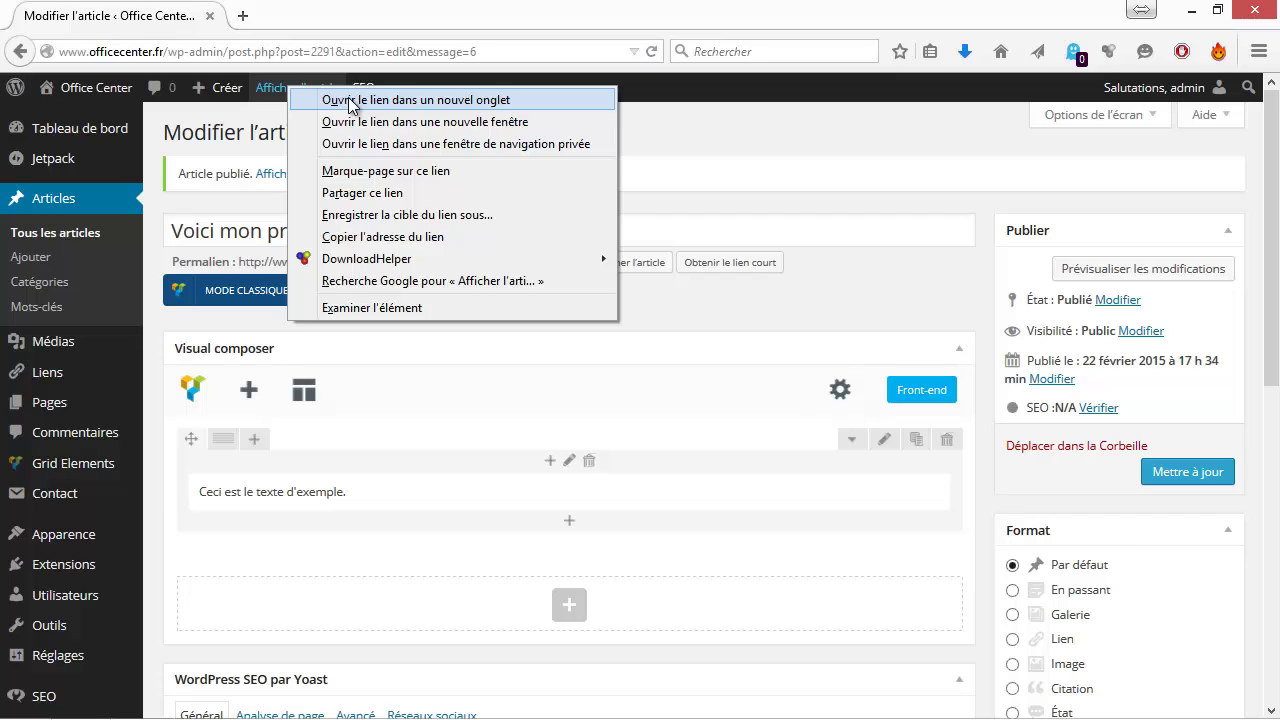
pyautogui.click(390, 102)
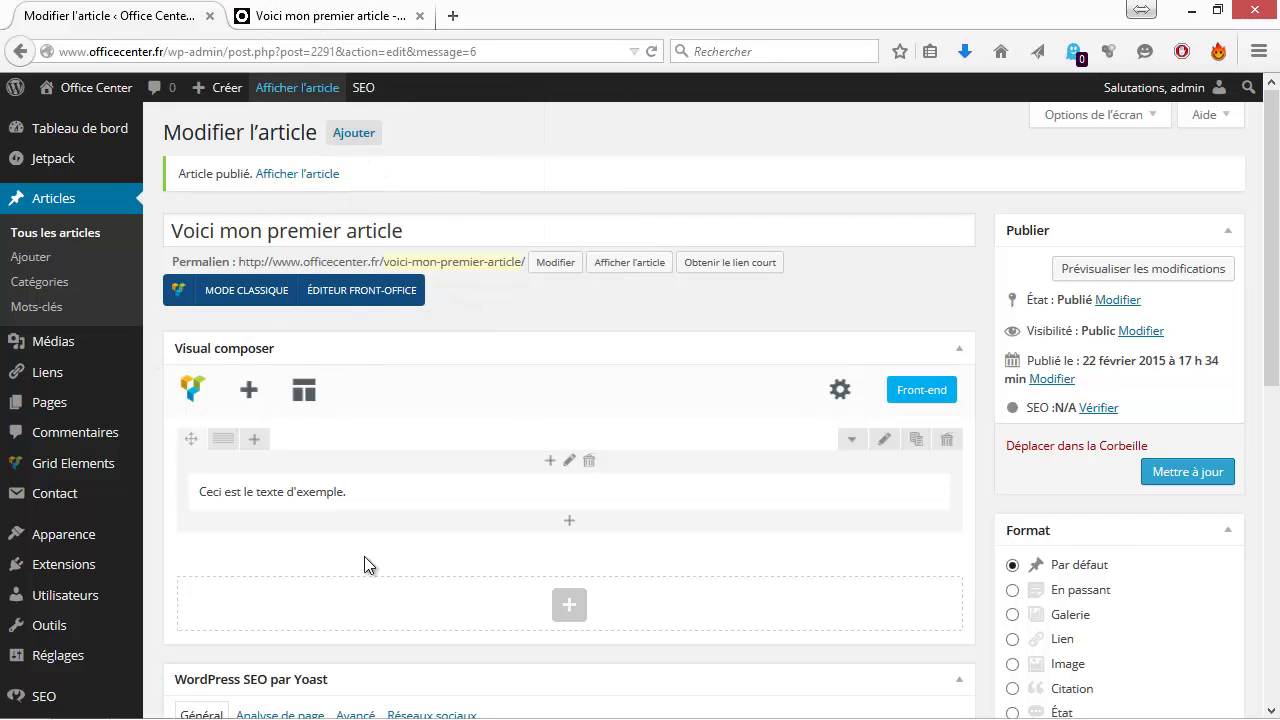
pyautogui.click(296, 12)
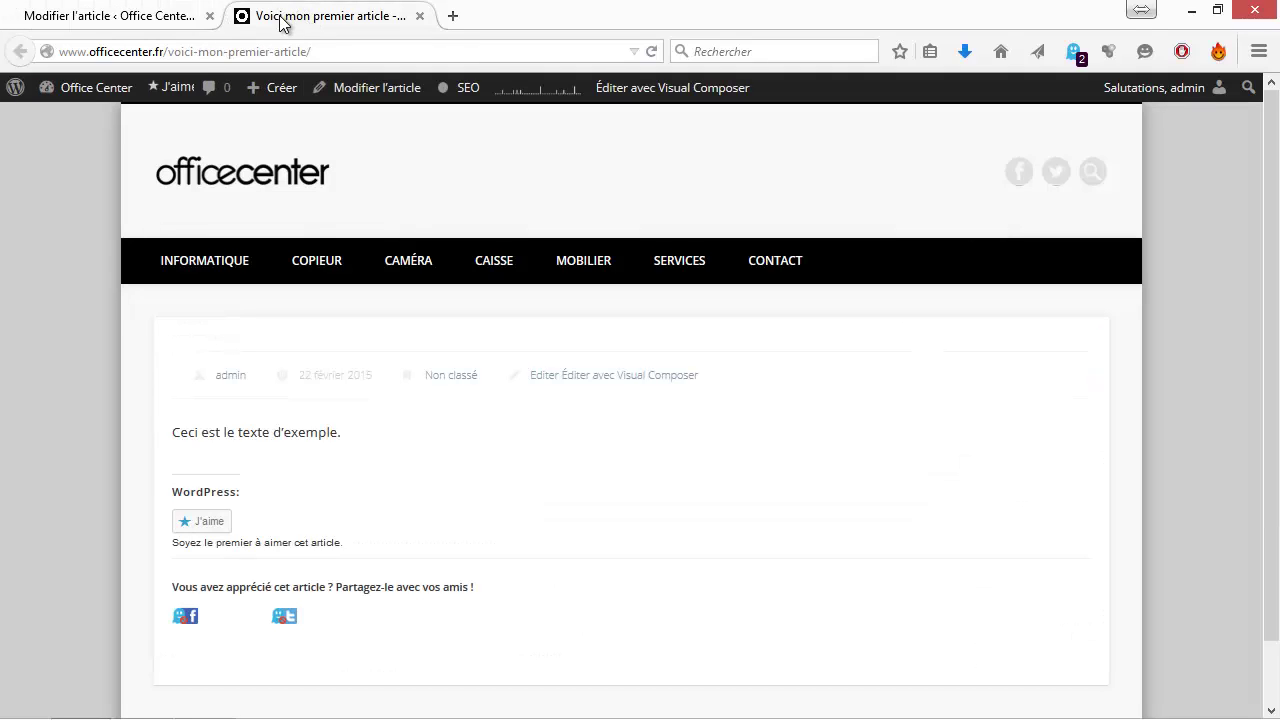
# Compare the article's title and body text in the editor with its published page
pyautogui.click(160, 24)
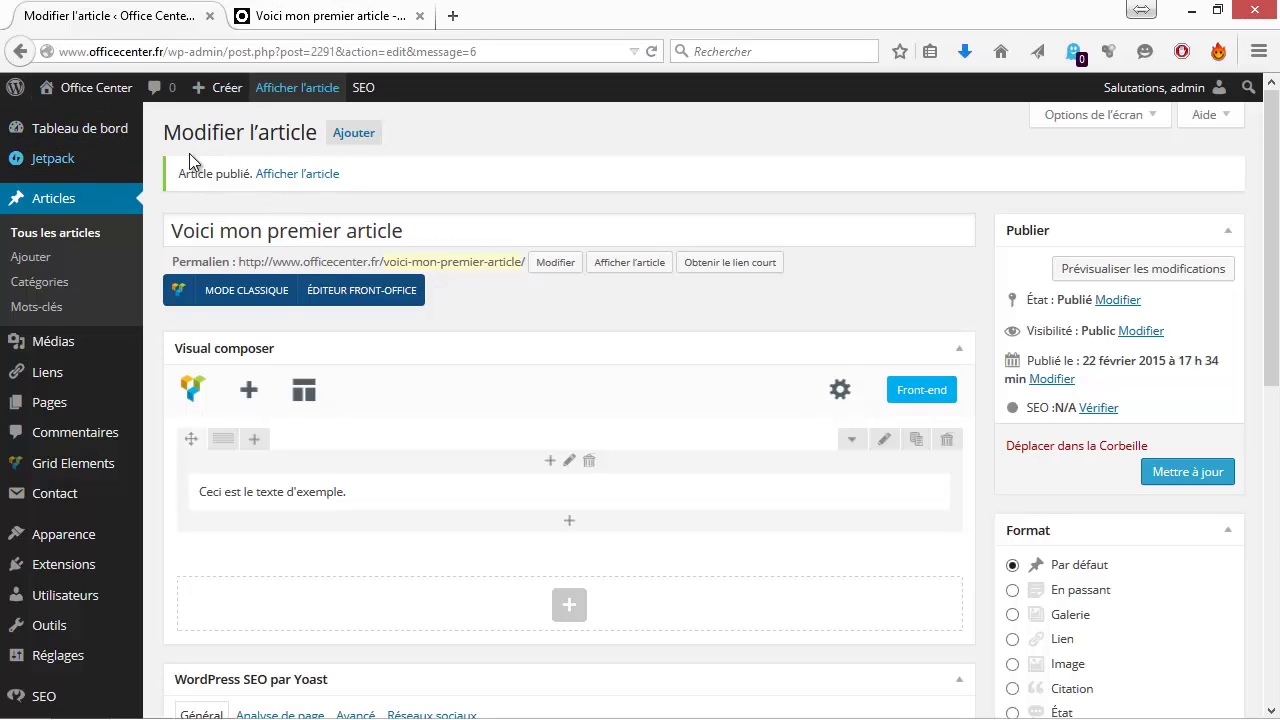
pyautogui.click(310, 18)
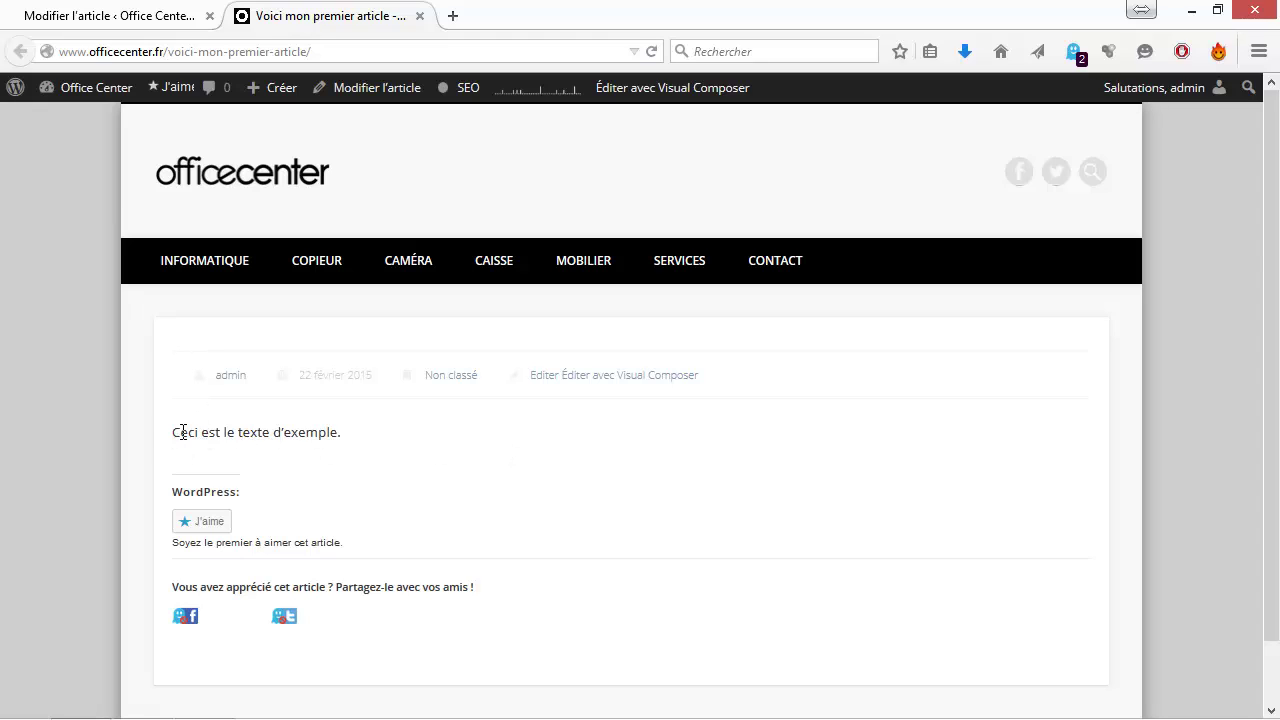
pyautogui.moveTo(171, 432); pyautogui.dragTo(355, 448)
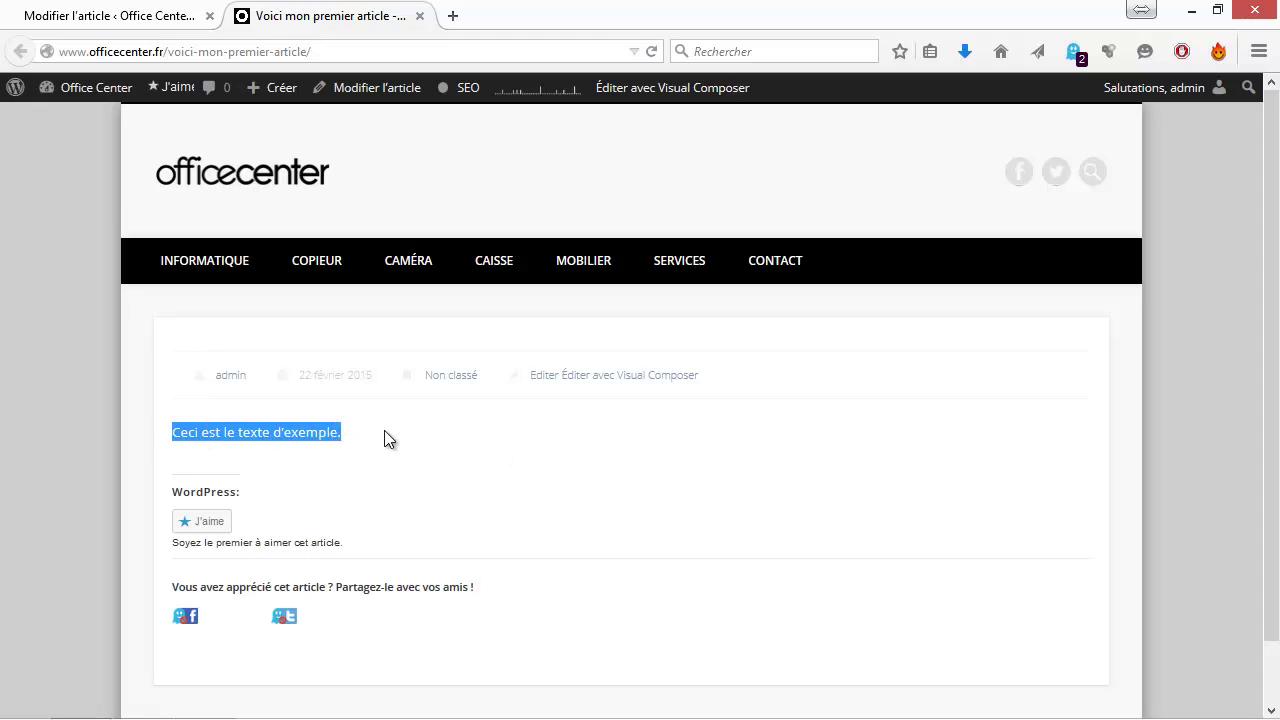
pyautogui.click(391, 427)
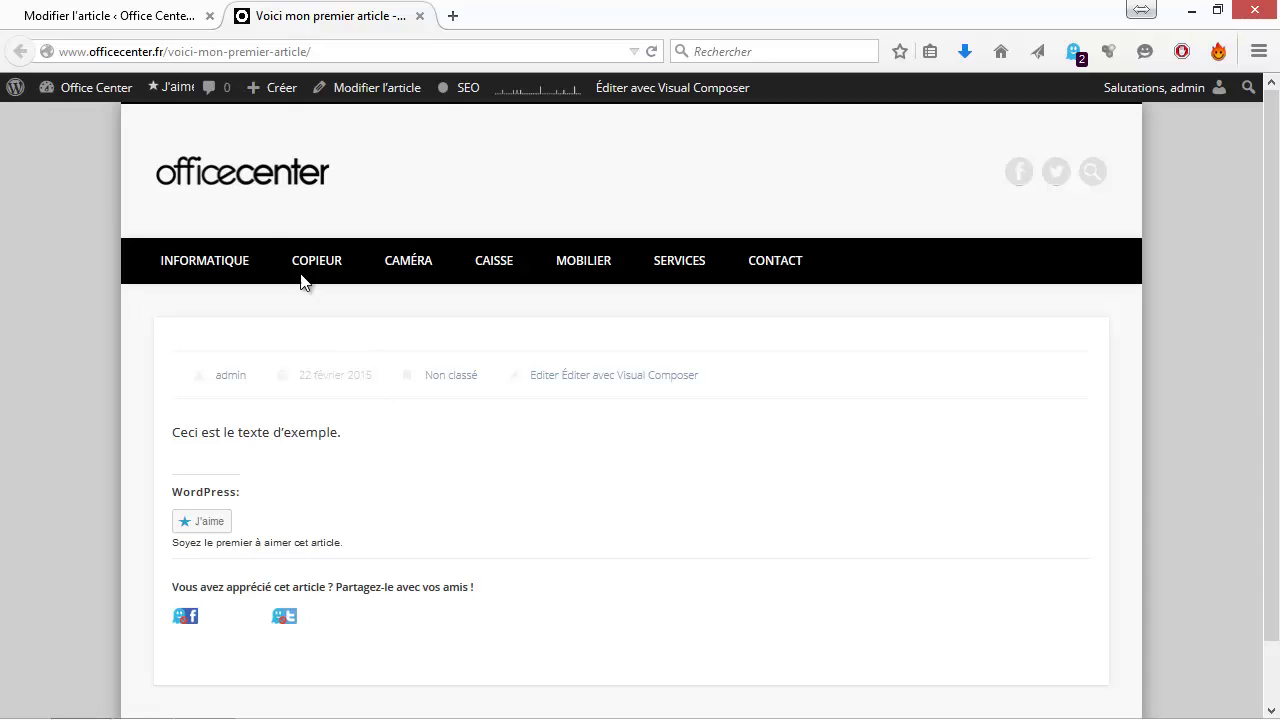
pyautogui.click(147, 13)
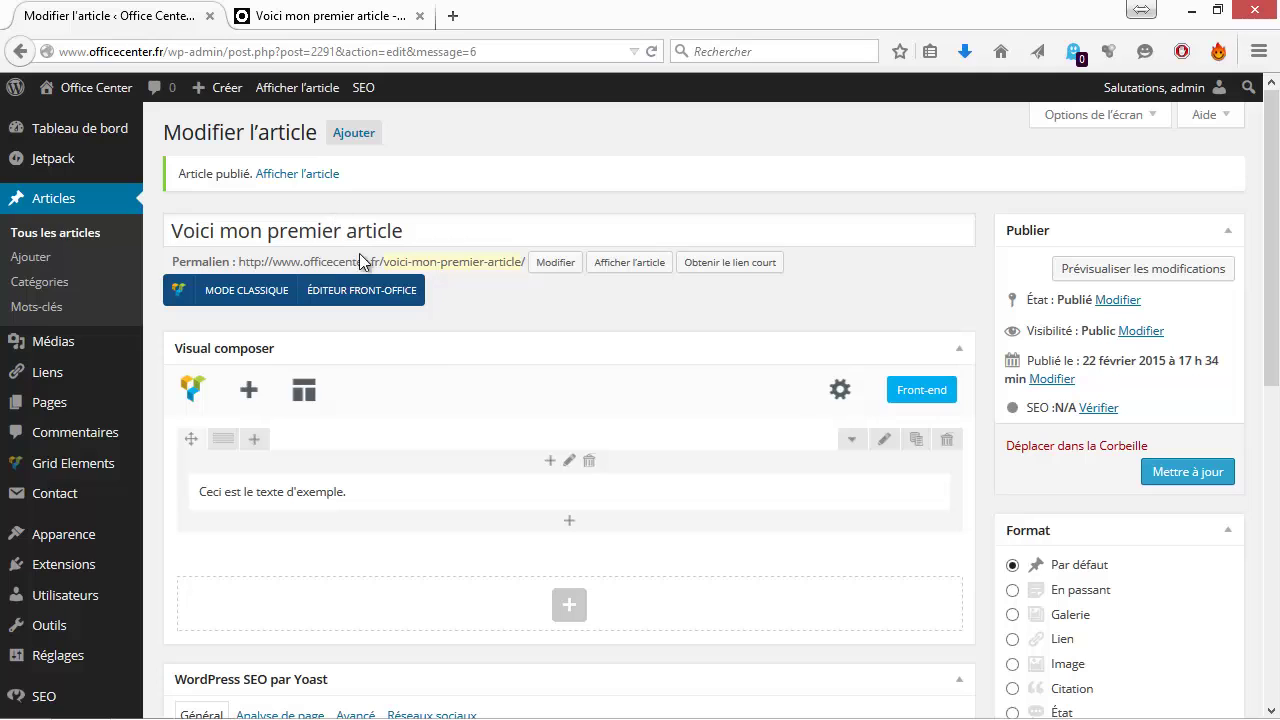
pyautogui.scroll(-3, 428, 379)
pyautogui.scroll(3, 428, 379)
# Go to the site's home page from the published article and examine how the new article is listed
pyautogui.click(360, 18)
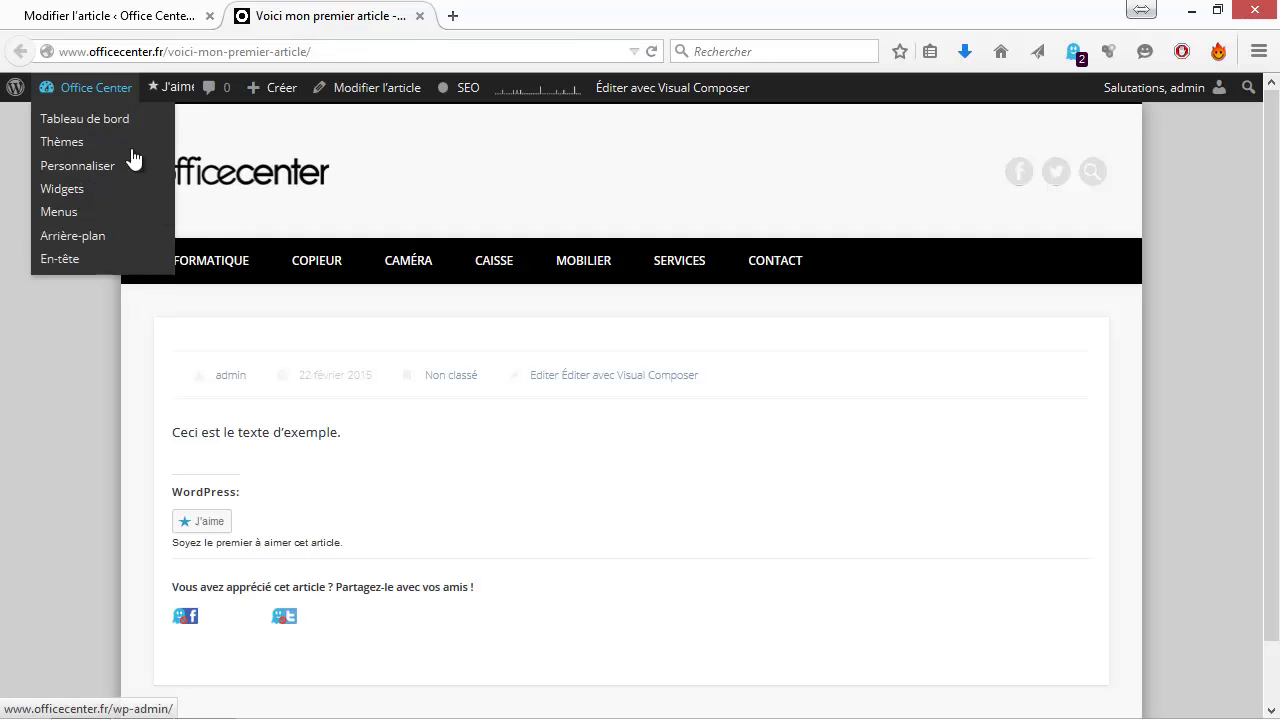
pyautogui.click(180, 172)
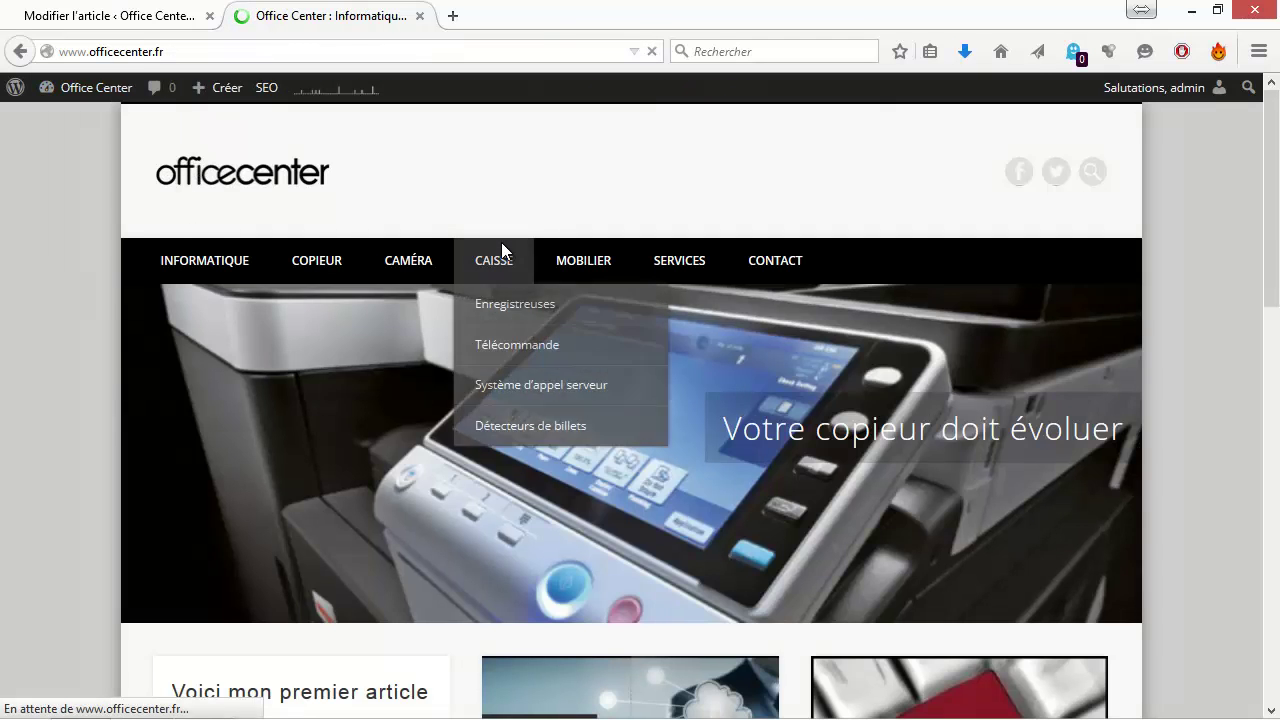
pyautogui.scroll(-3, 460, 440)
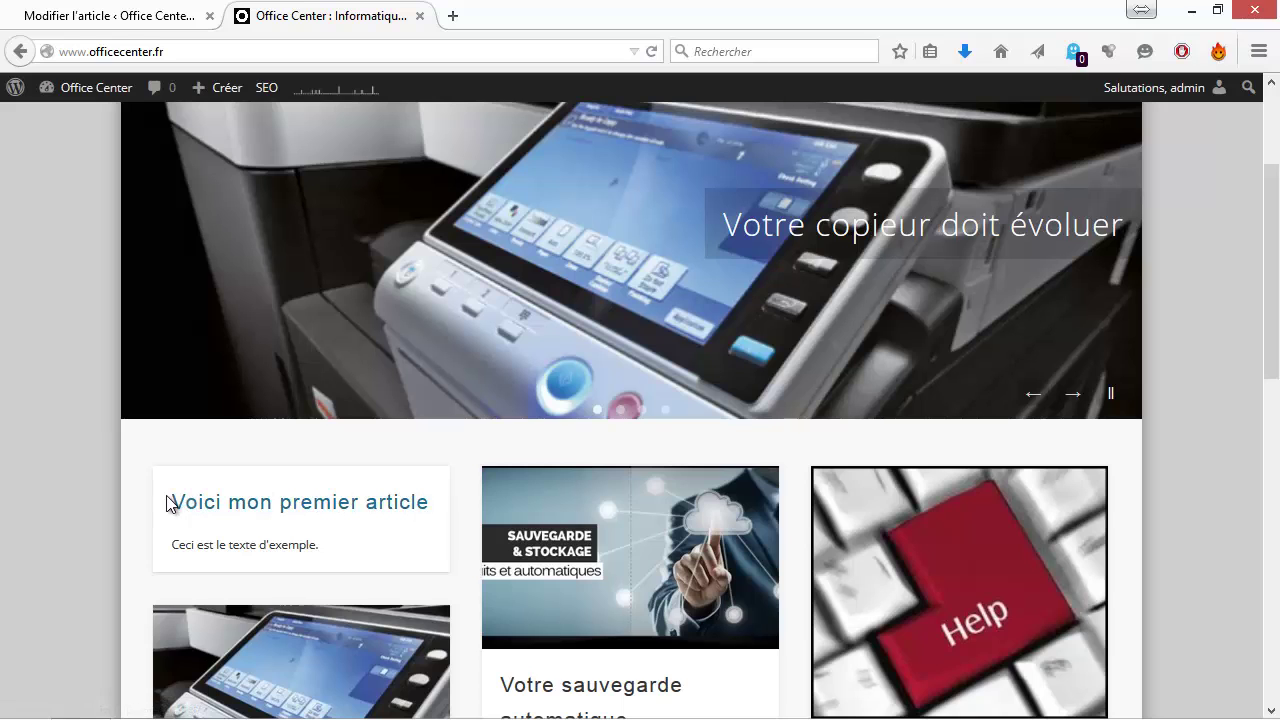
pyautogui.scroll(2, 470, 482)
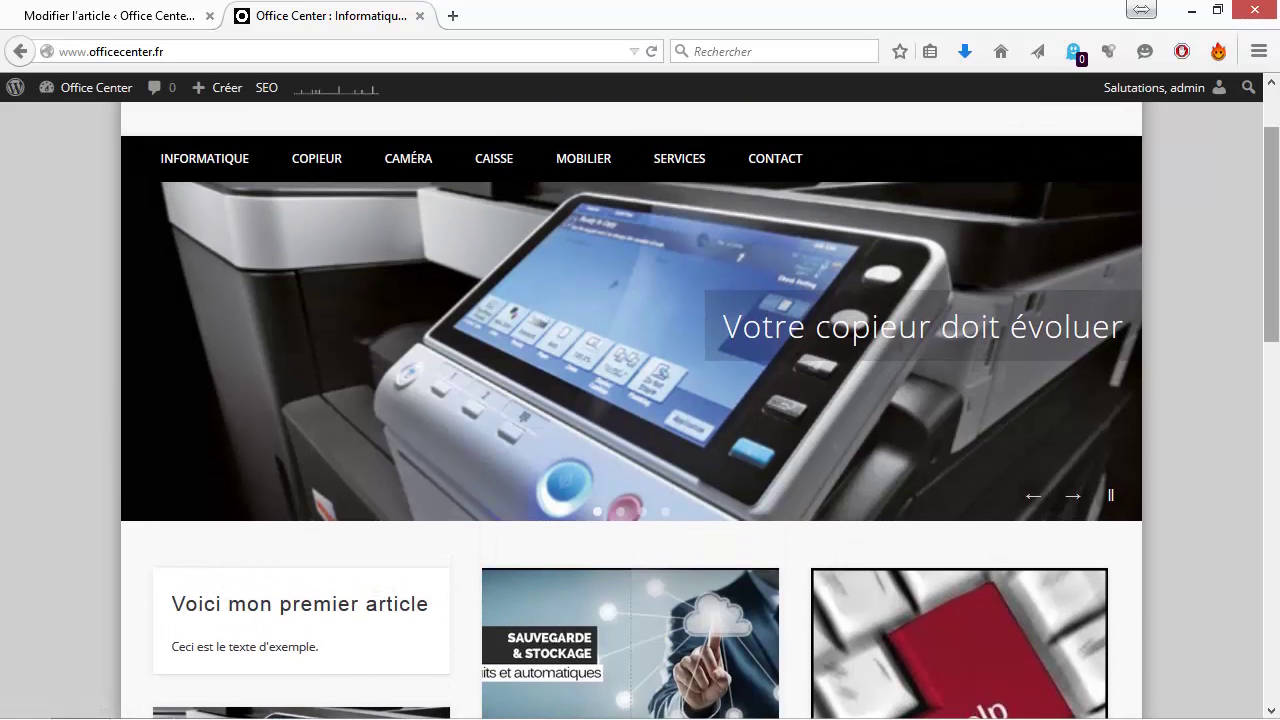
pyautogui.scroll(-2, 387, 588)
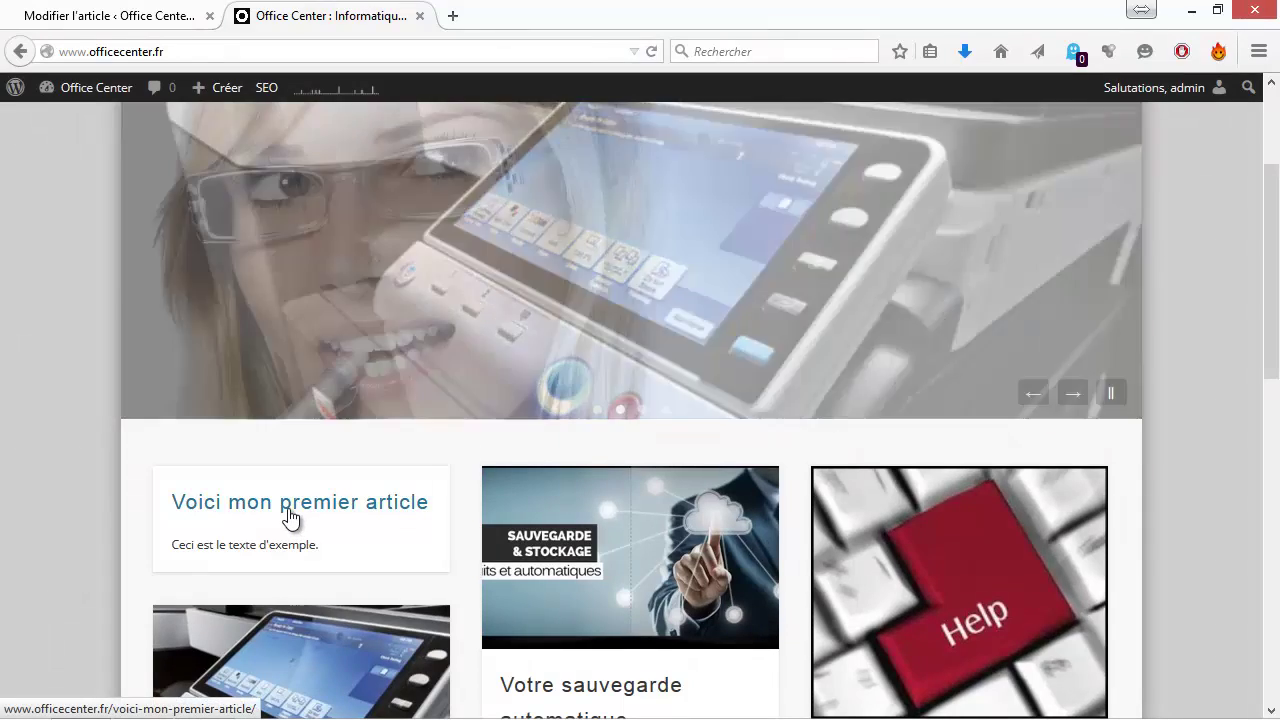
# Open "Voici mon premier article" from the home page, review its page, and return to the home page
pyautogui.click(290, 513)
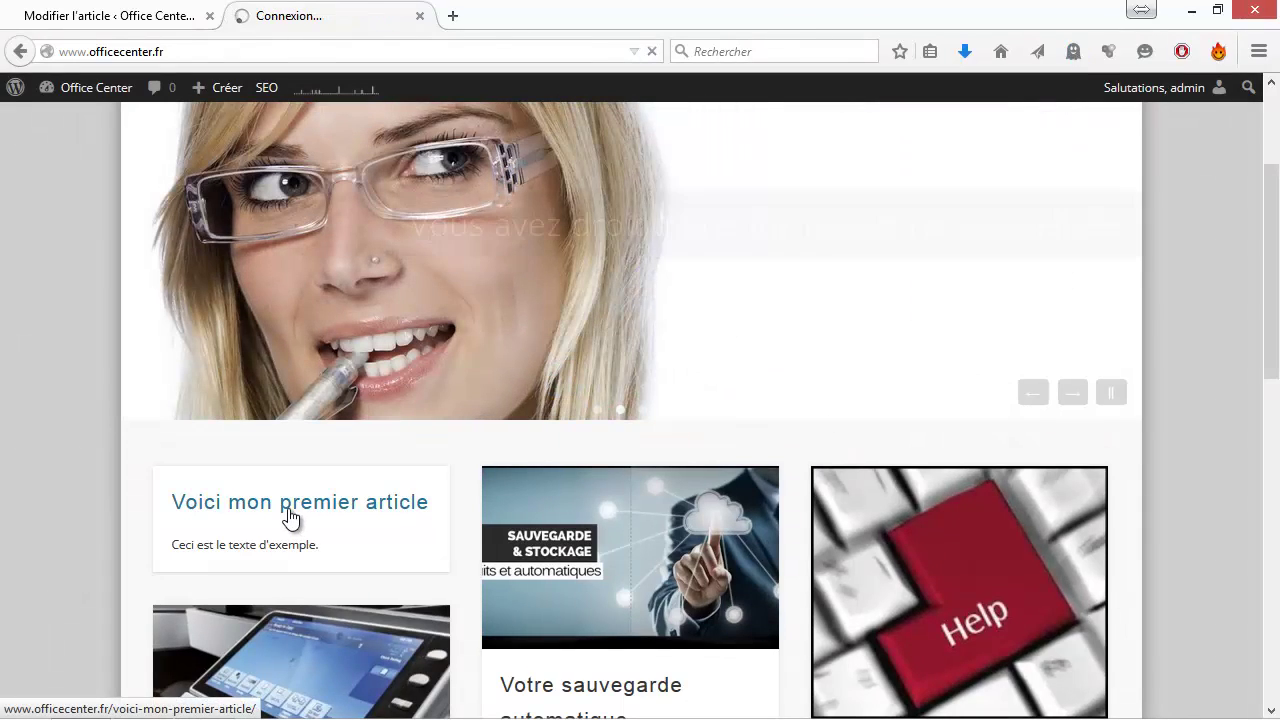
pyautogui.scroll(-1, 457, 442)
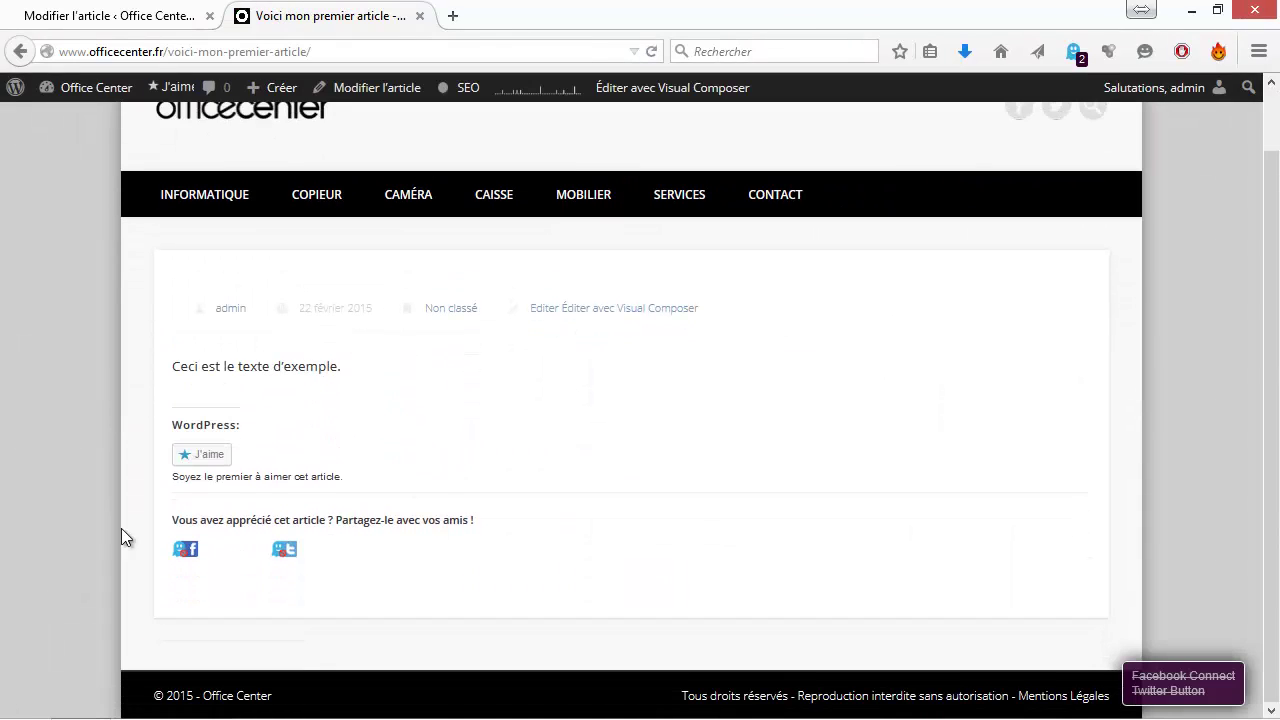
pyautogui.scroll(1, 359, 381)
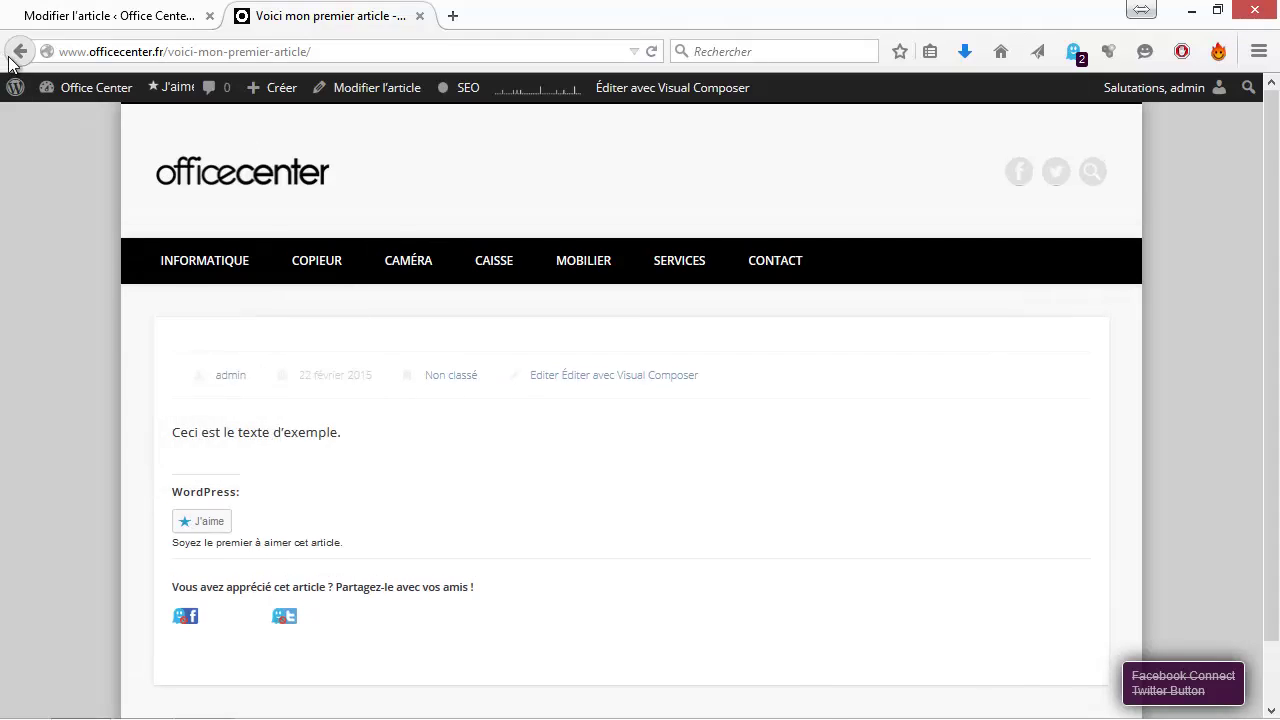
pyautogui.click(20, 51)
pyautogui.scroll(-1, 476, 525)
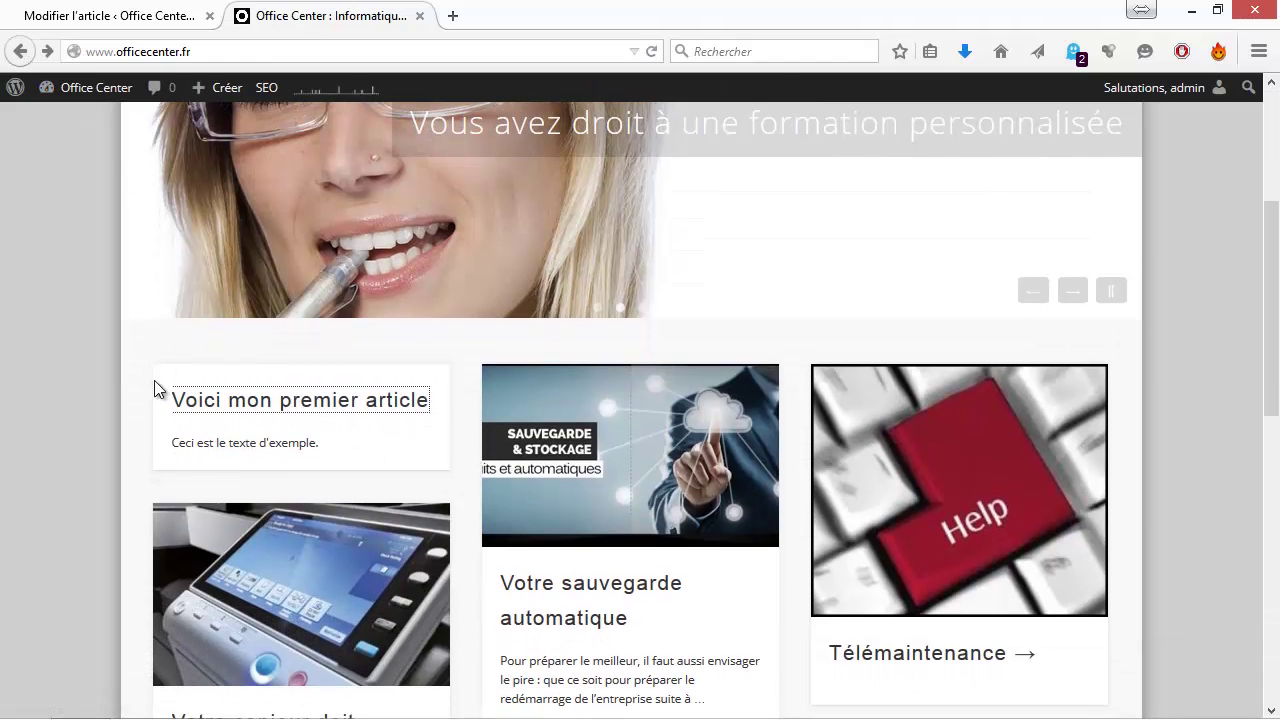
# Set the green "PROMO!" picture from the media library as the article's featured image and update the article
pyautogui.click(126, 18)
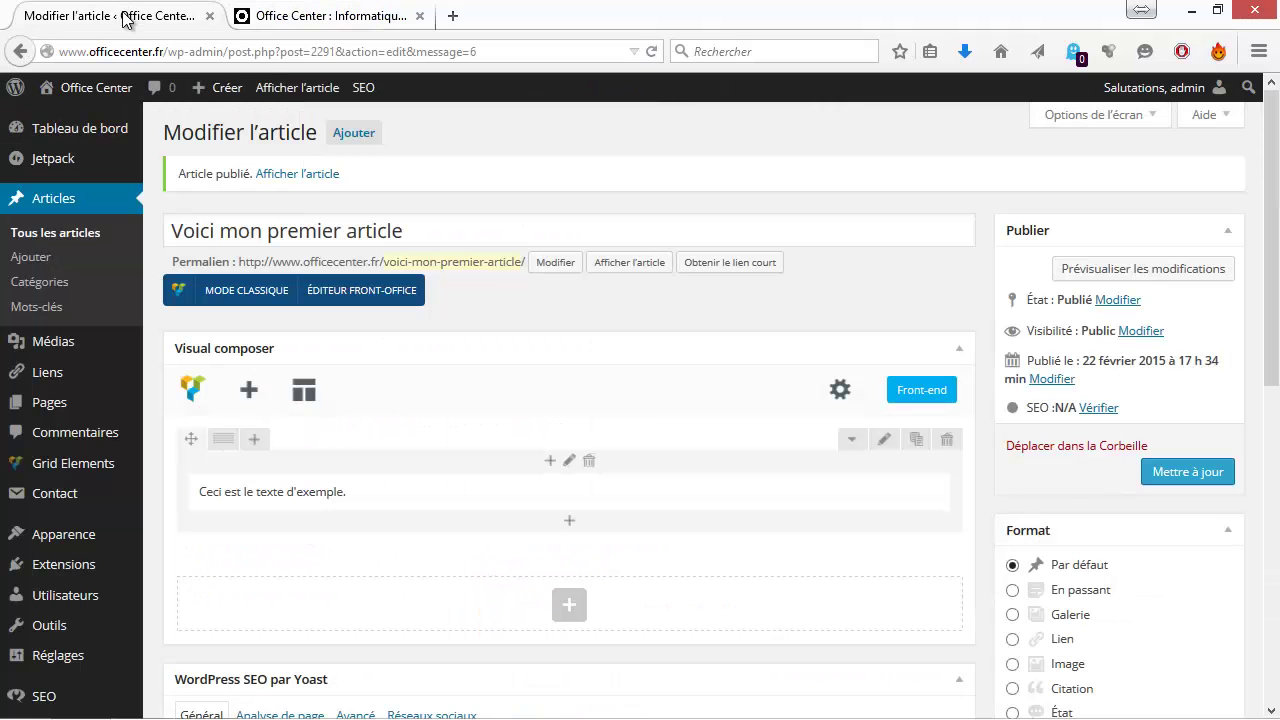
pyautogui.scroll(-5, 1145, 373)
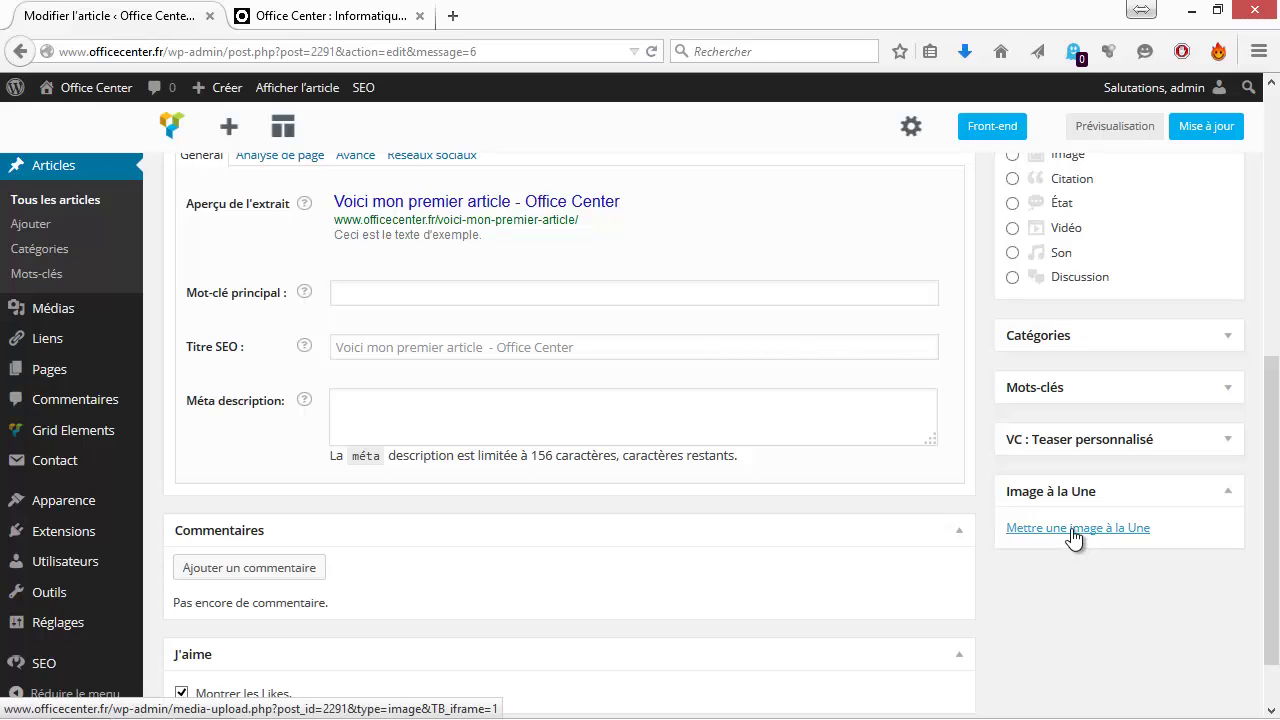
pyautogui.click(1071, 527)
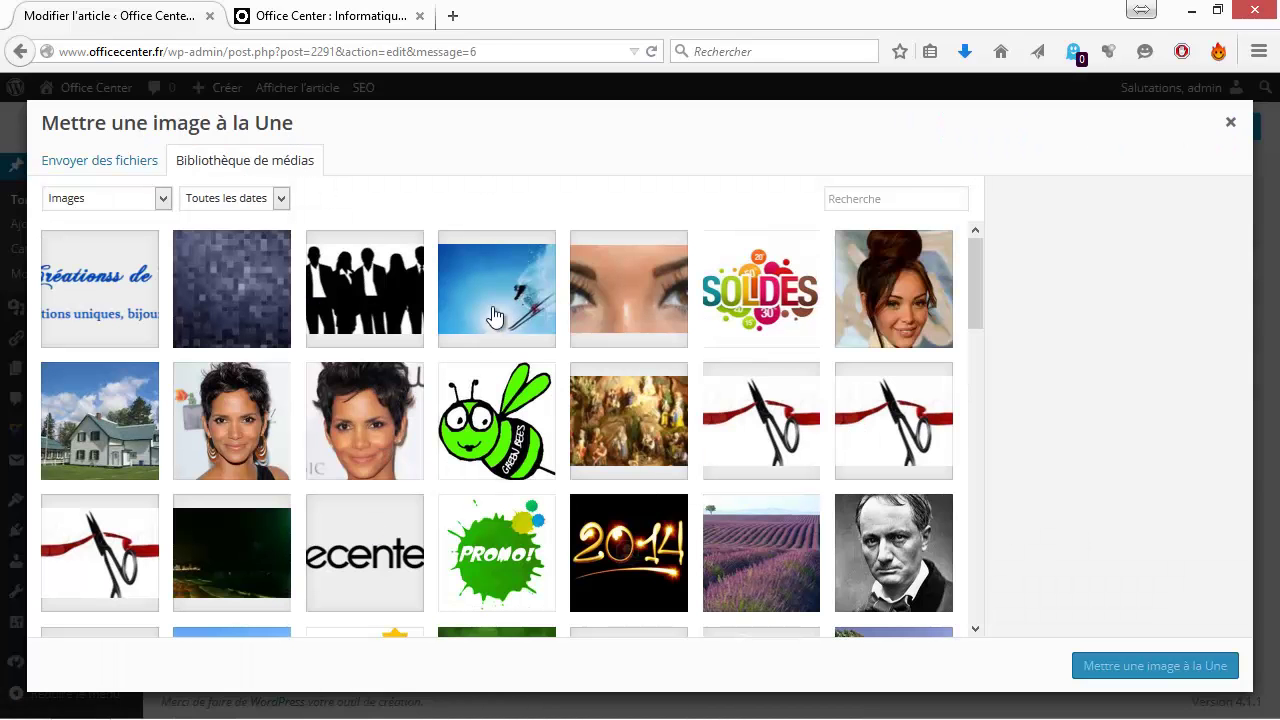
pyautogui.click(500, 545)
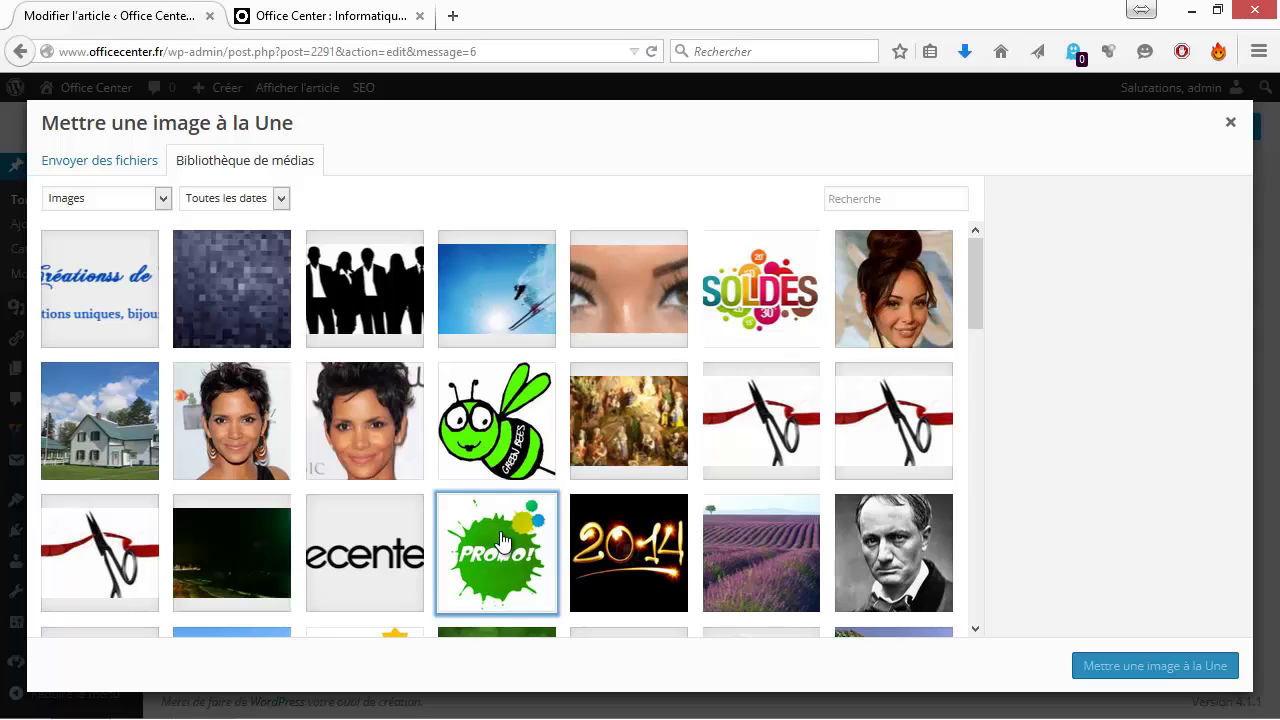
pyautogui.click(1180, 672)
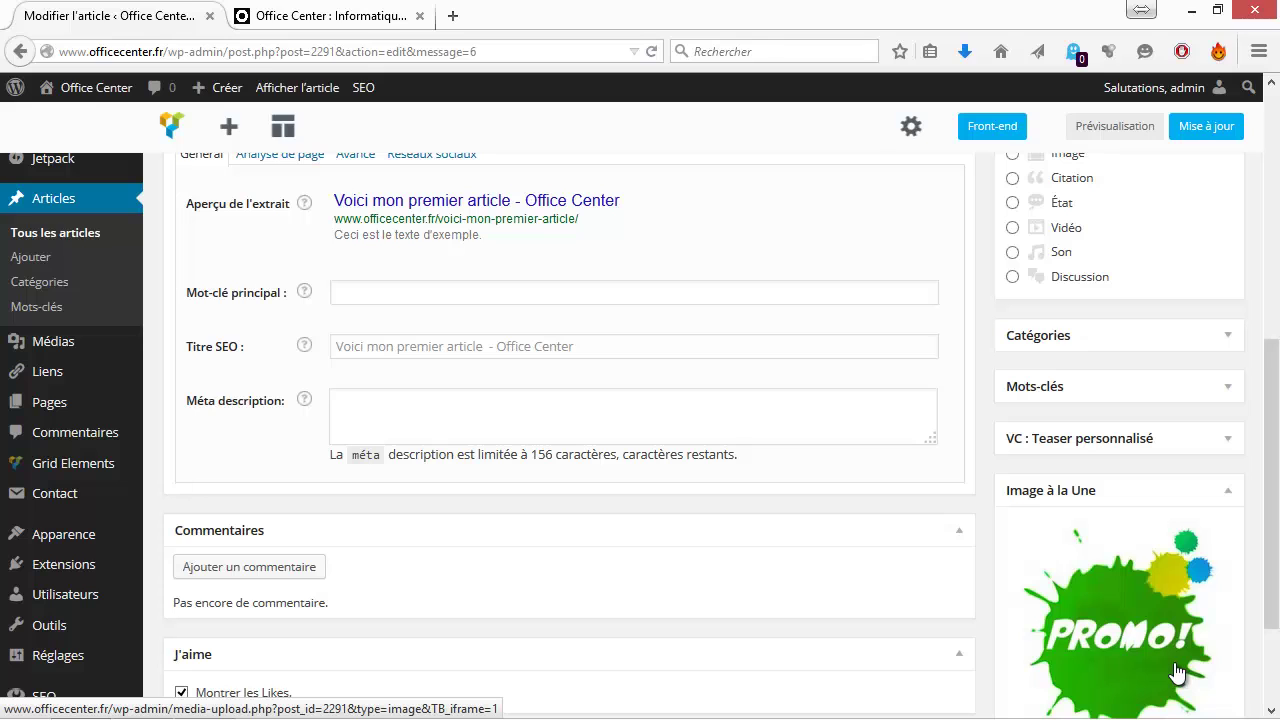
pyautogui.scroll(5, 1170, 600)
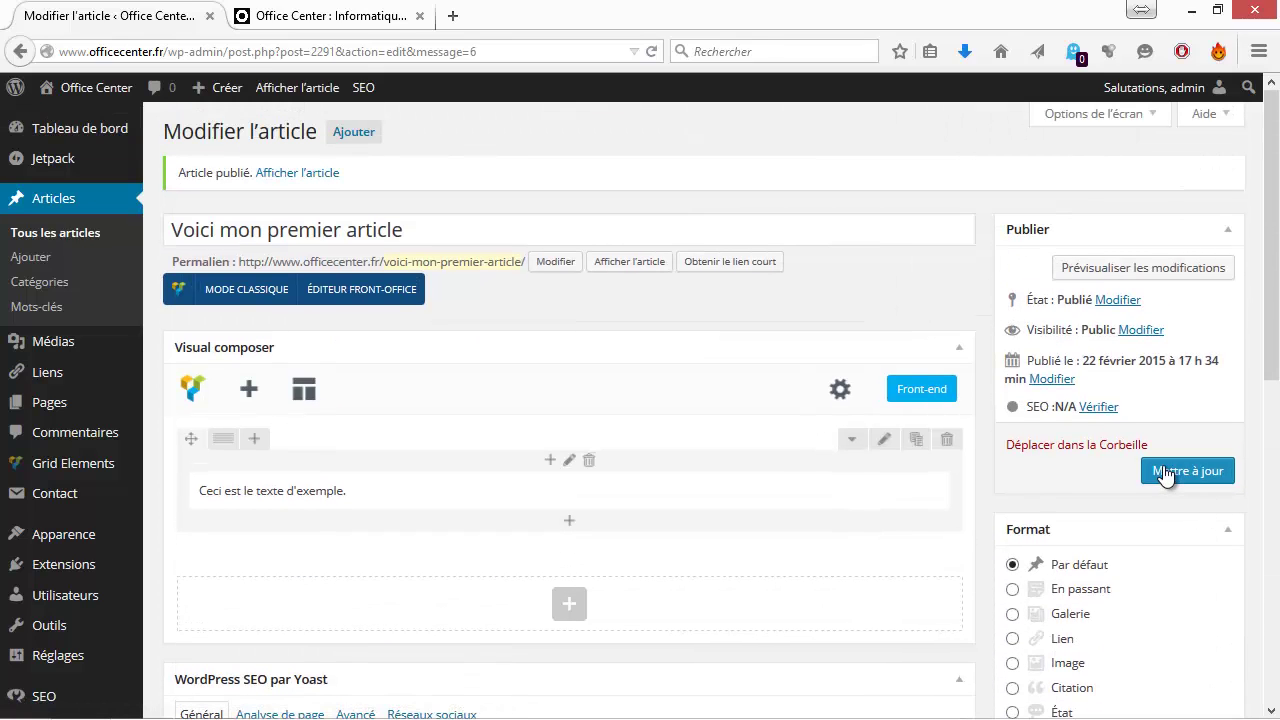
pyautogui.click(1165, 474)
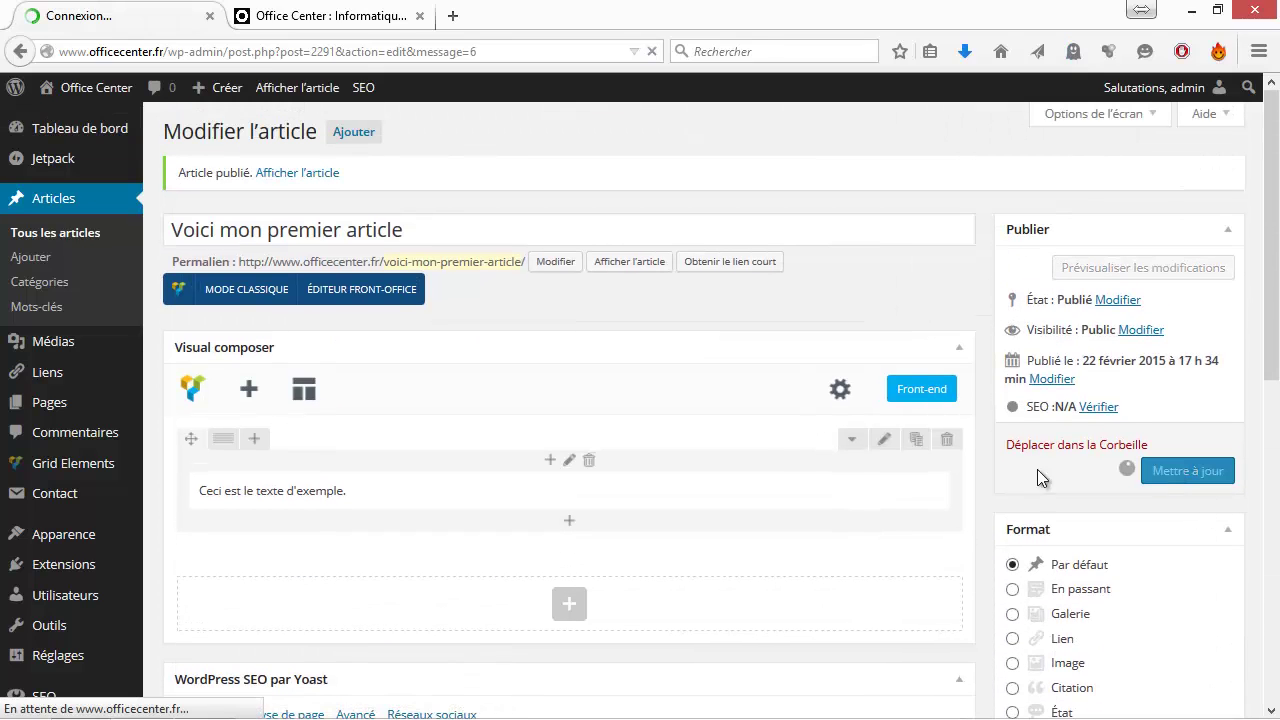
# Reload the site's home page to check the article's featured image, and open "Voici mon premier article" from there before returning
pyautogui.click(316, 18)
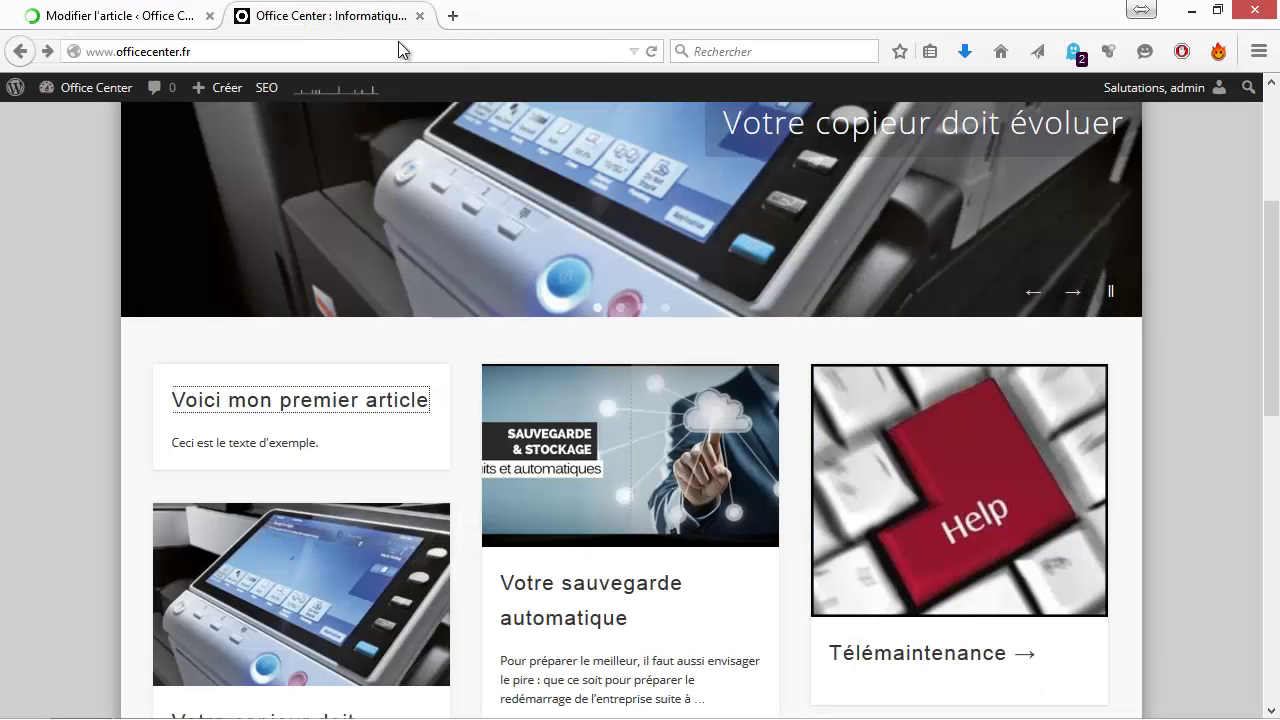
pyautogui.click(652, 50)
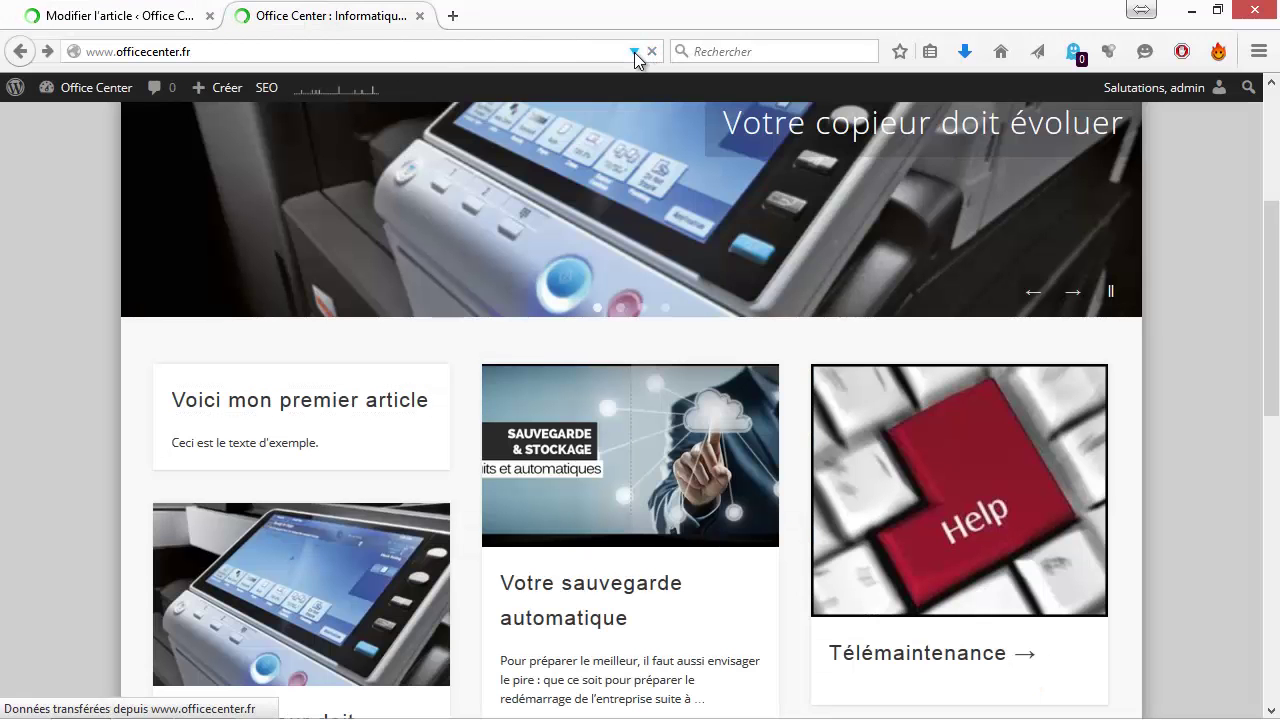
pyautogui.scroll(-5, 146, 145)
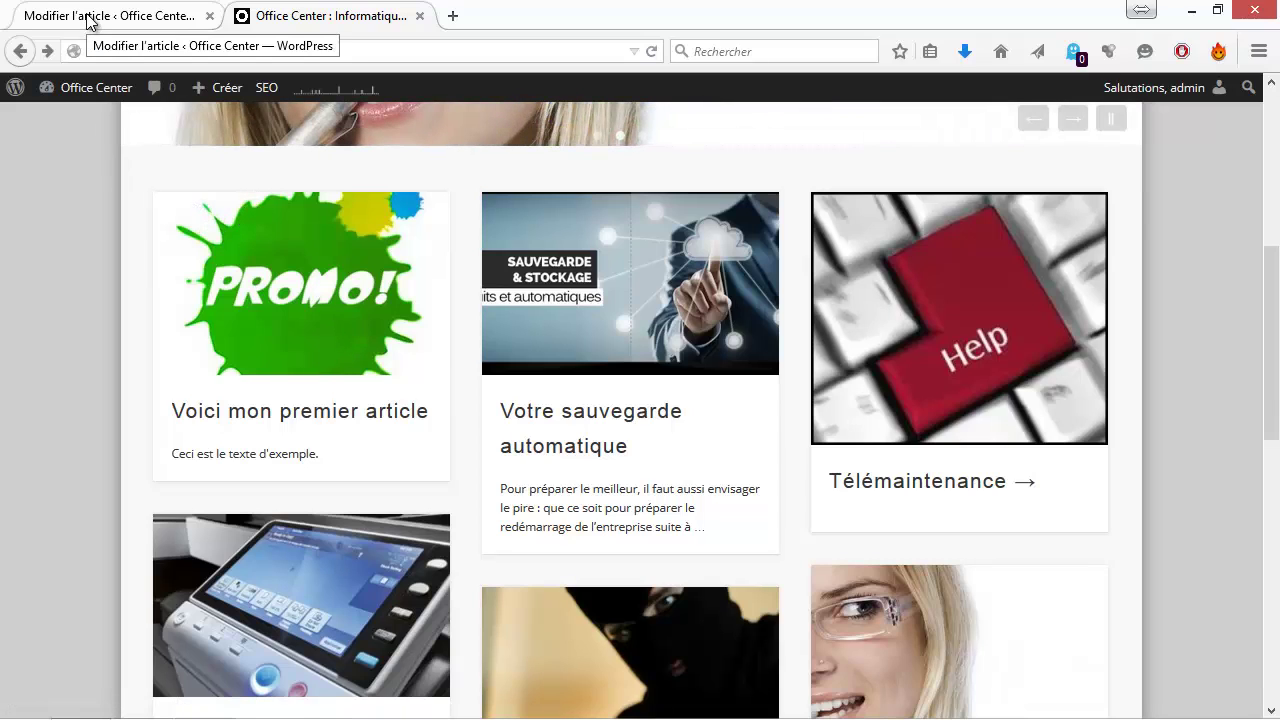
pyautogui.click(283, 418)
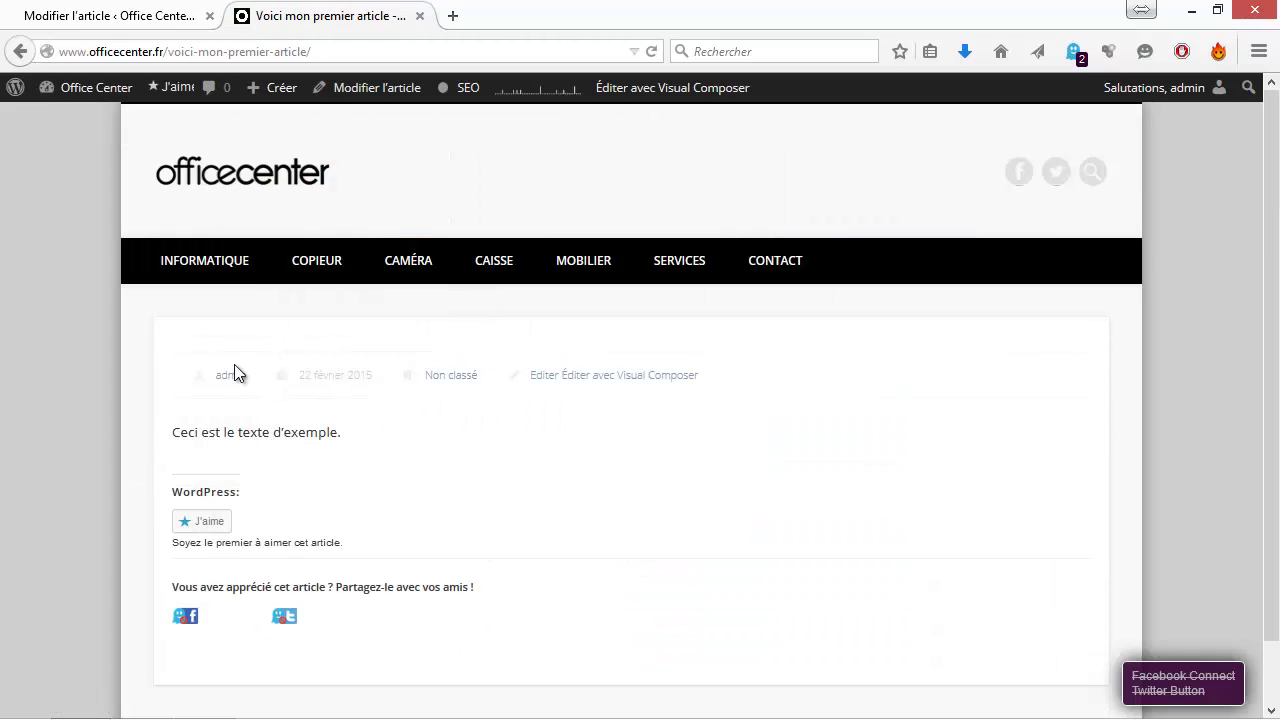
pyautogui.click(21, 52)
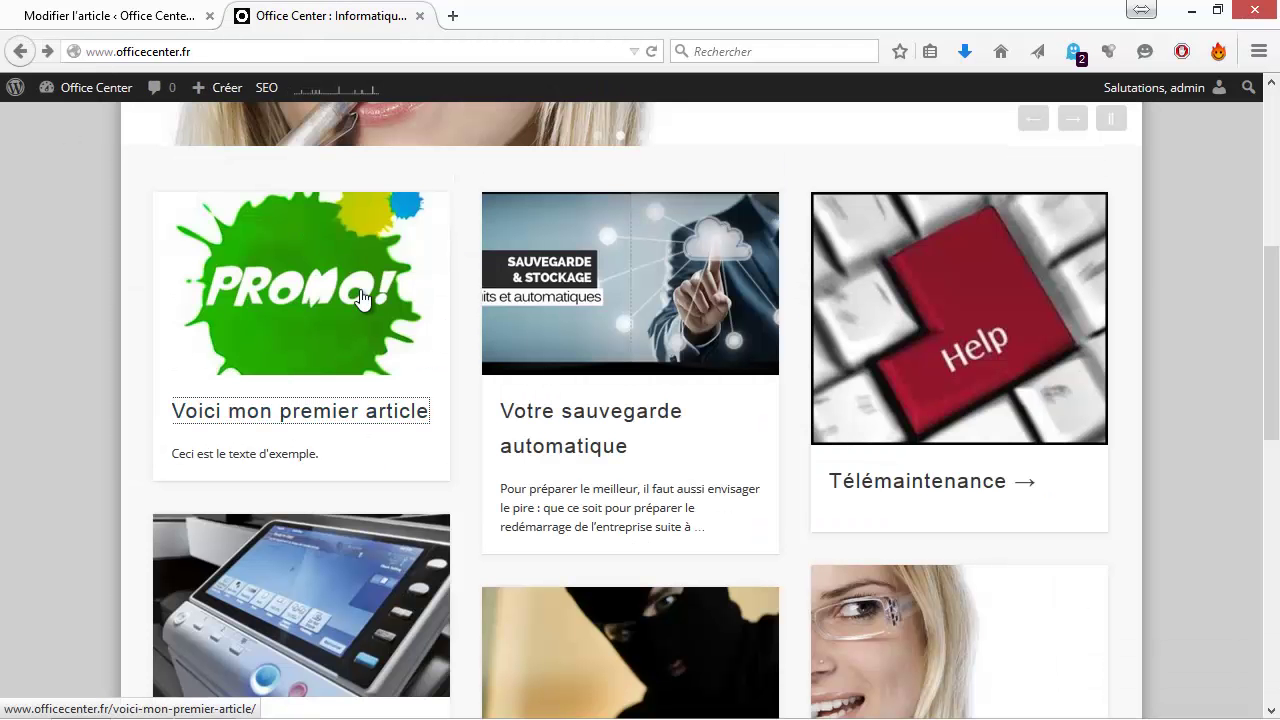
# Compare the article editor with the home page and examine the slideshow of highlighted articles above the article list
pyautogui.click(106, 16)
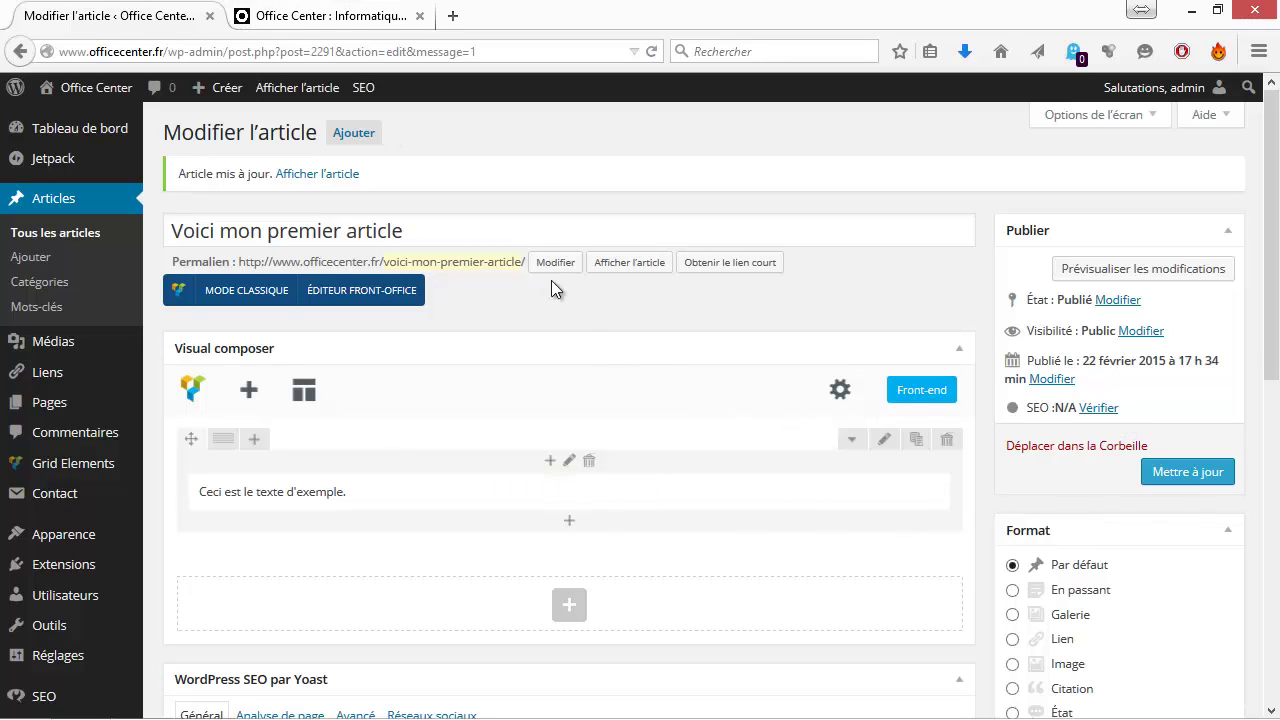
pyautogui.click(330, 20)
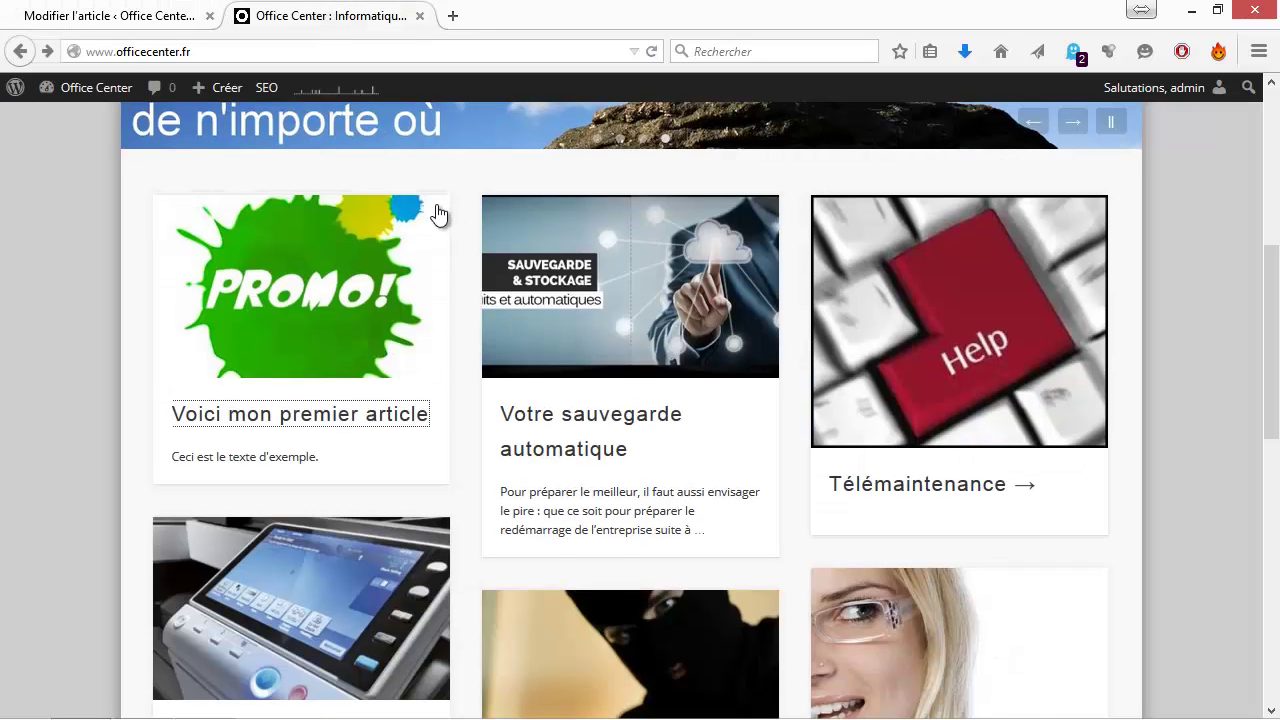
pyautogui.scroll(4, 437, 223)
pyautogui.scroll(2, 300, 226)
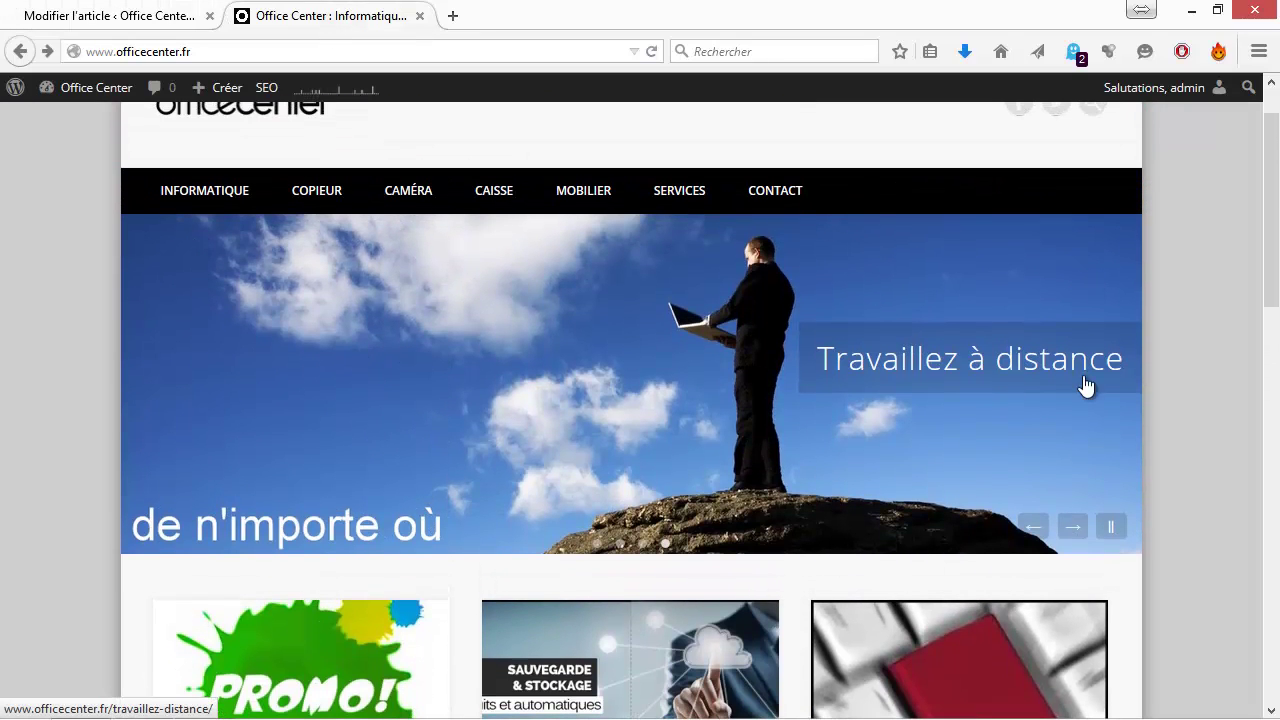
# Set the article's public visibility to be featured on the home page ("Mettre cet article en avant sur la page d'accueil") and update it
pyautogui.click(135, 16)
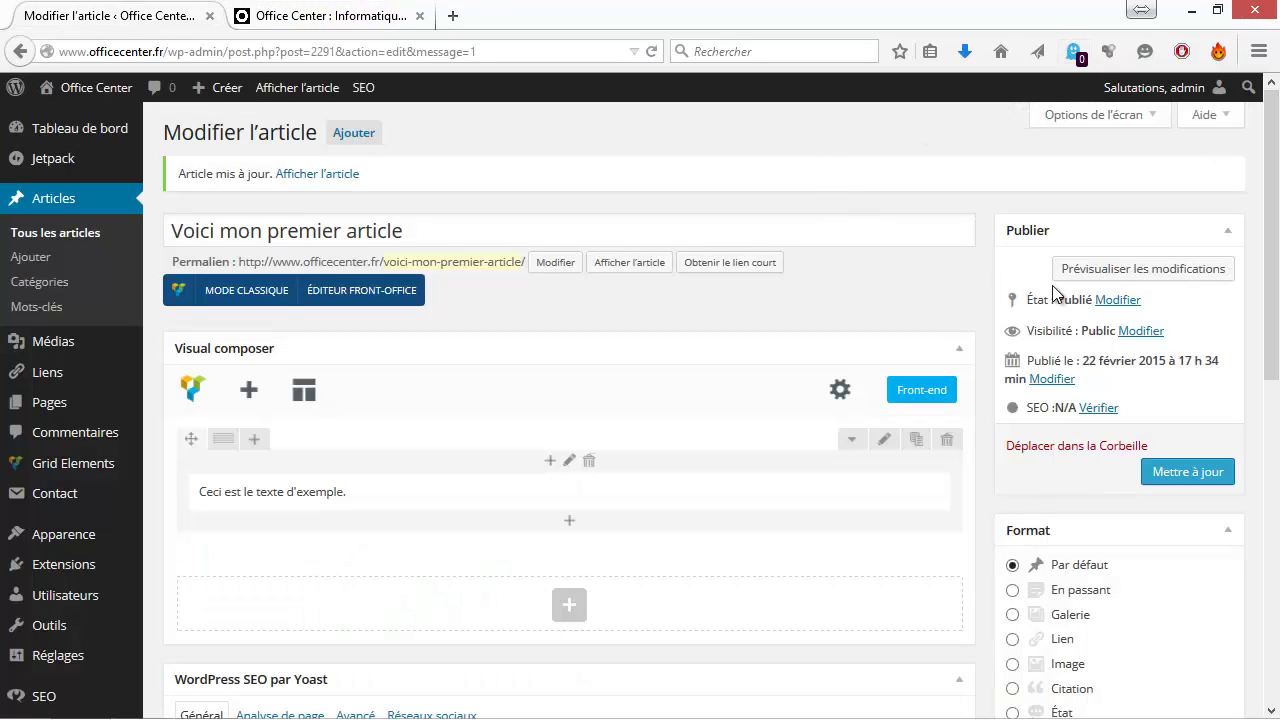
pyautogui.click(1133, 334)
pyautogui.click(1027, 368)
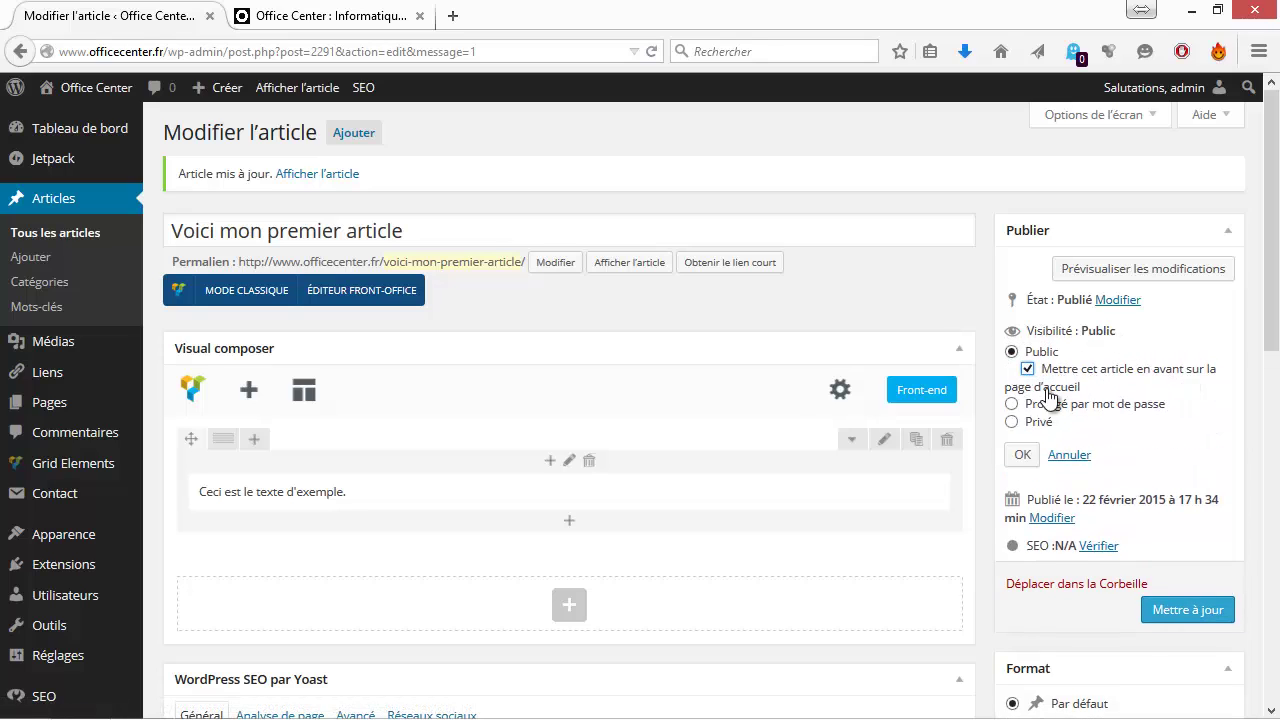
pyautogui.click(1025, 455)
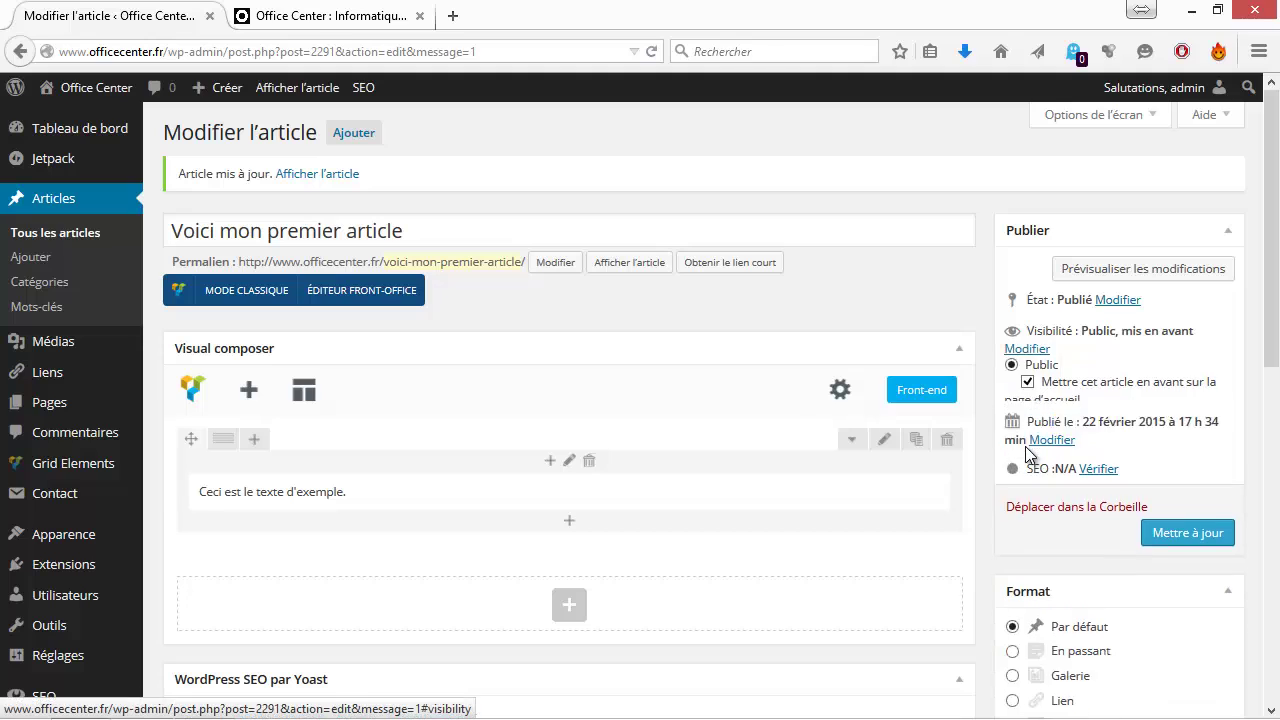
pyautogui.click(1184, 487)
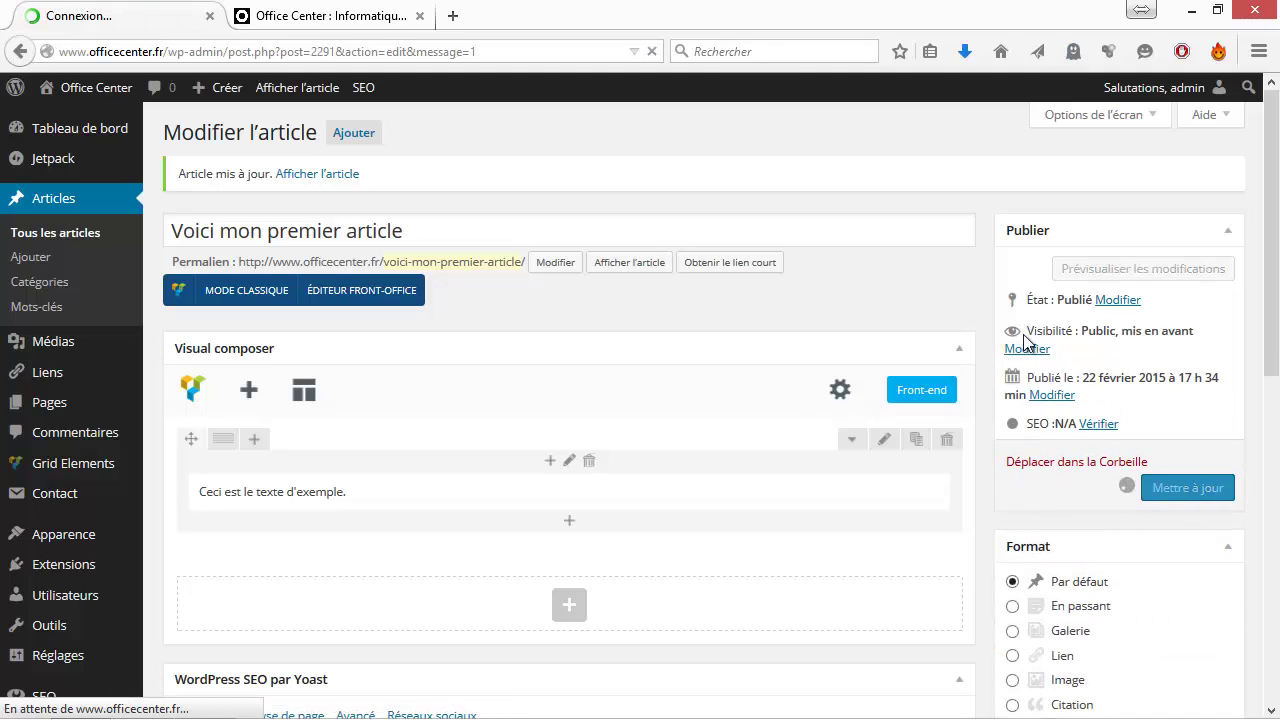
# Reload the home page and browse its slideshow to examine how the "Voici mon premier article" slide is displayed
pyautogui.click(288, 30)
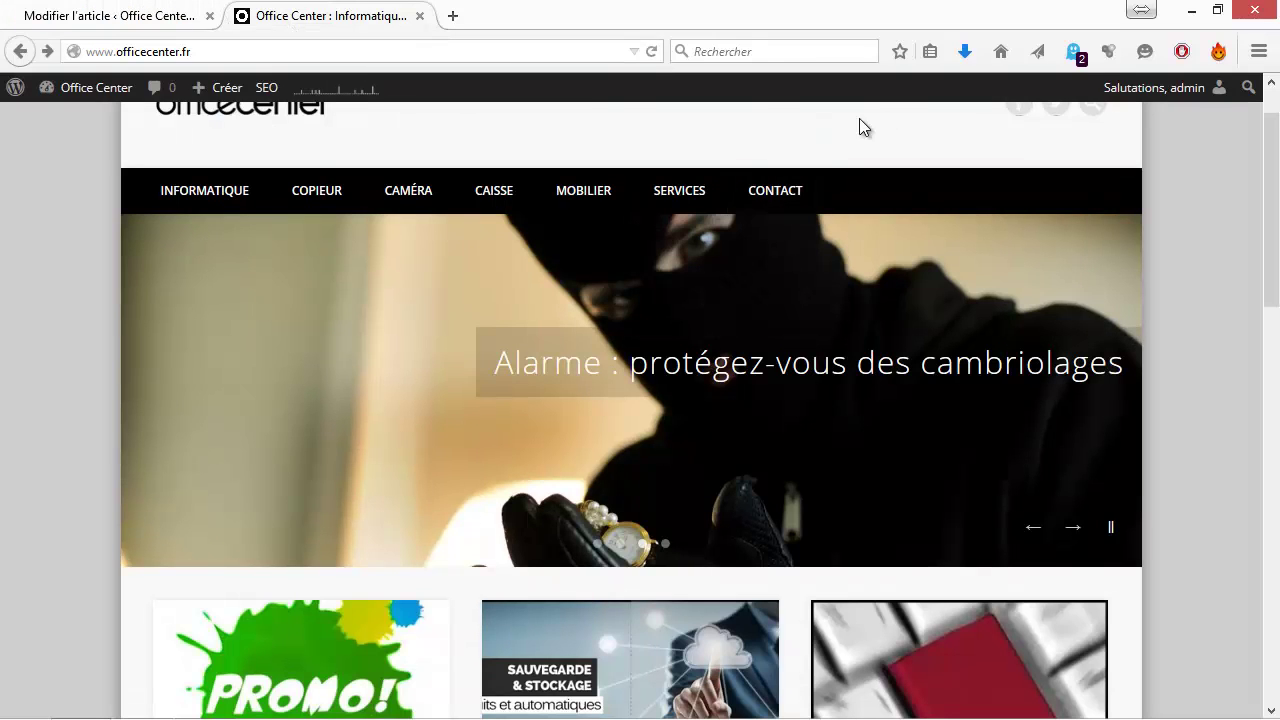
pyautogui.click(653, 50)
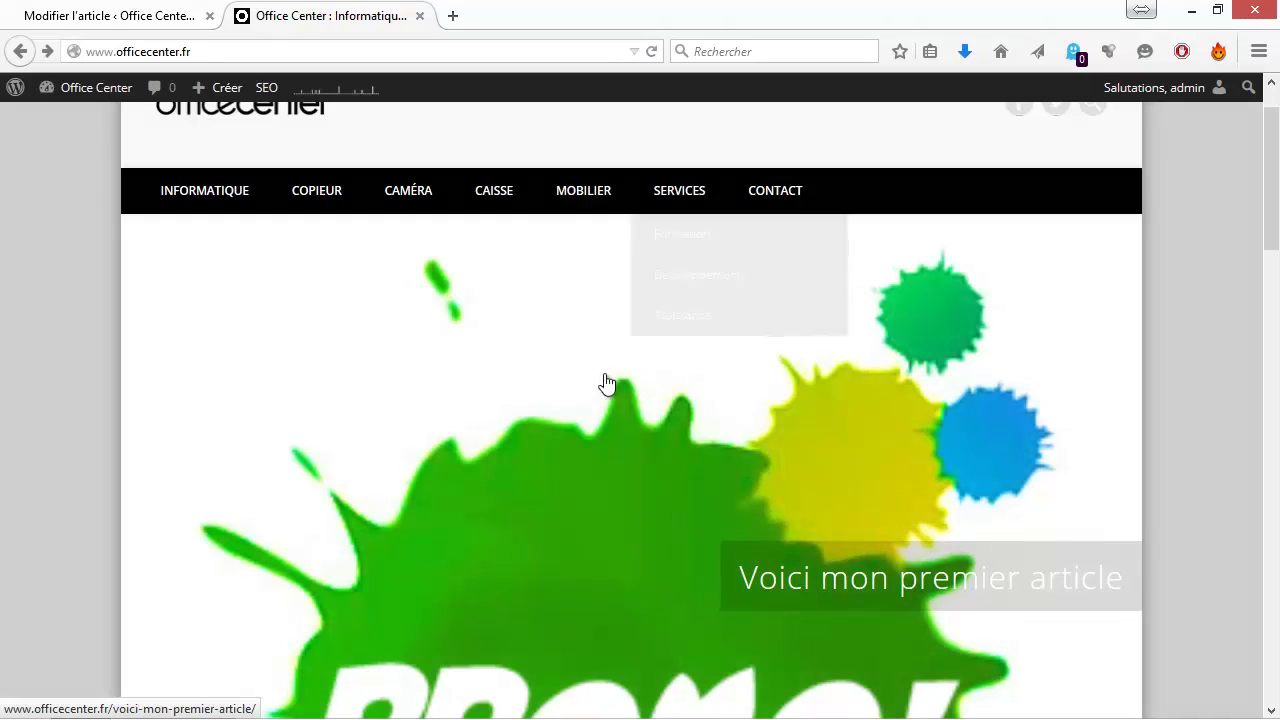
pyautogui.scroll(-4, 556, 374)
pyautogui.scroll(-3, 556, 370)
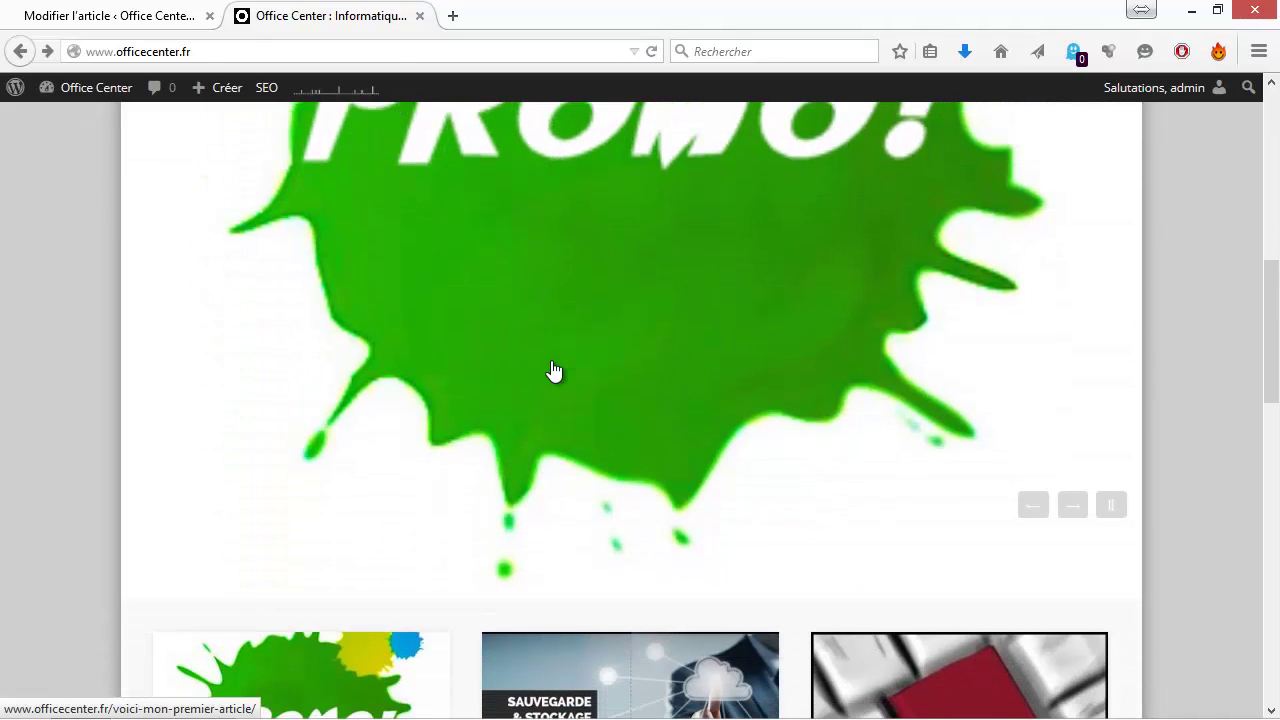
pyautogui.click(1072, 434)
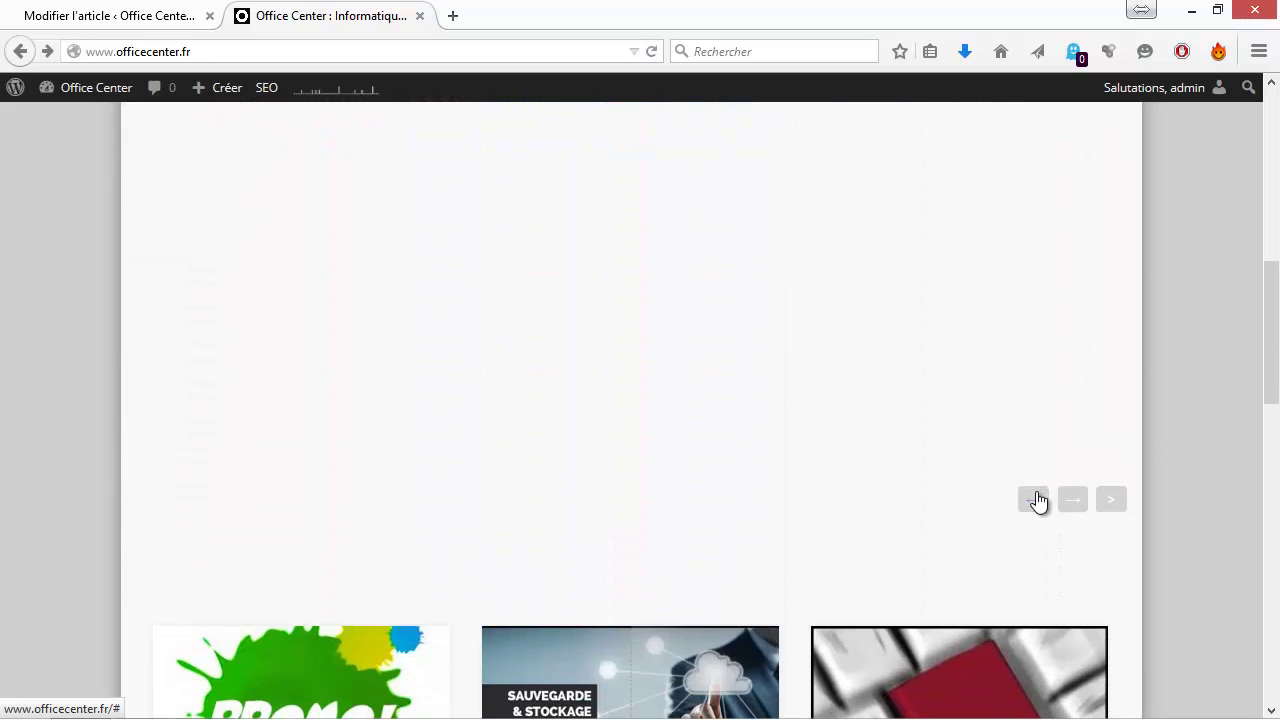
pyautogui.click(1034, 500)
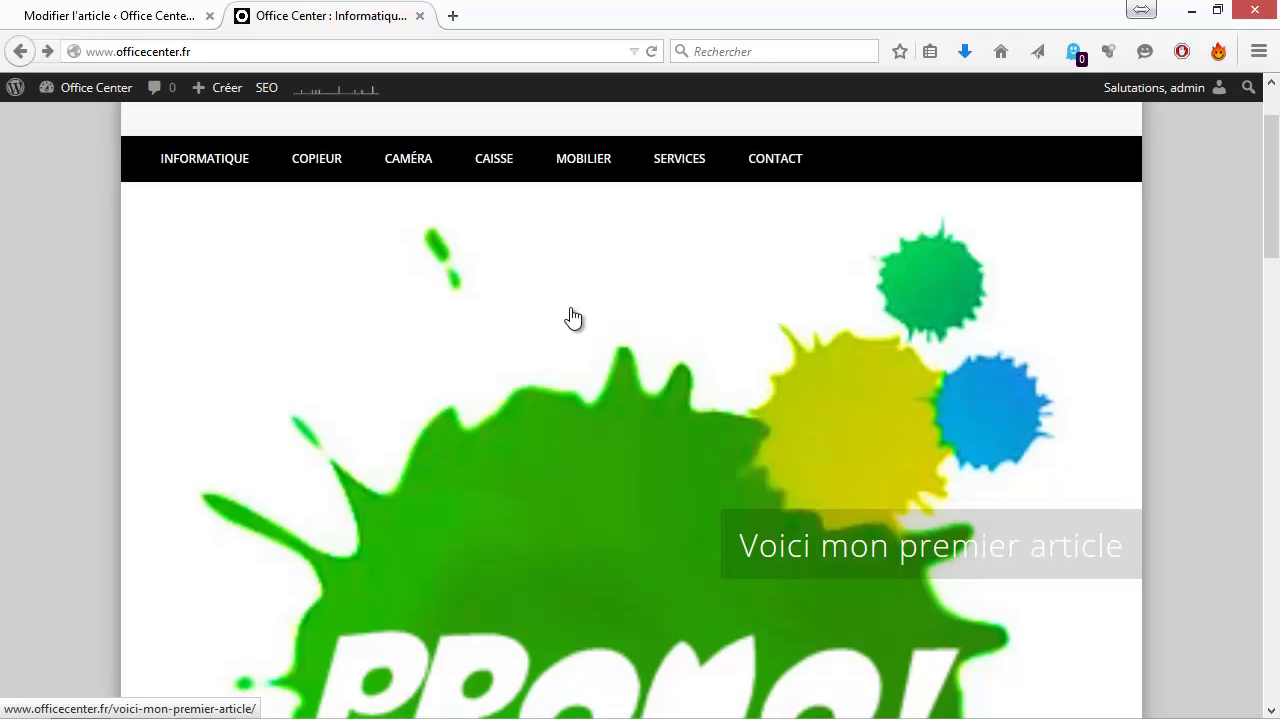
pyautogui.scroll(-5, 572, 315)
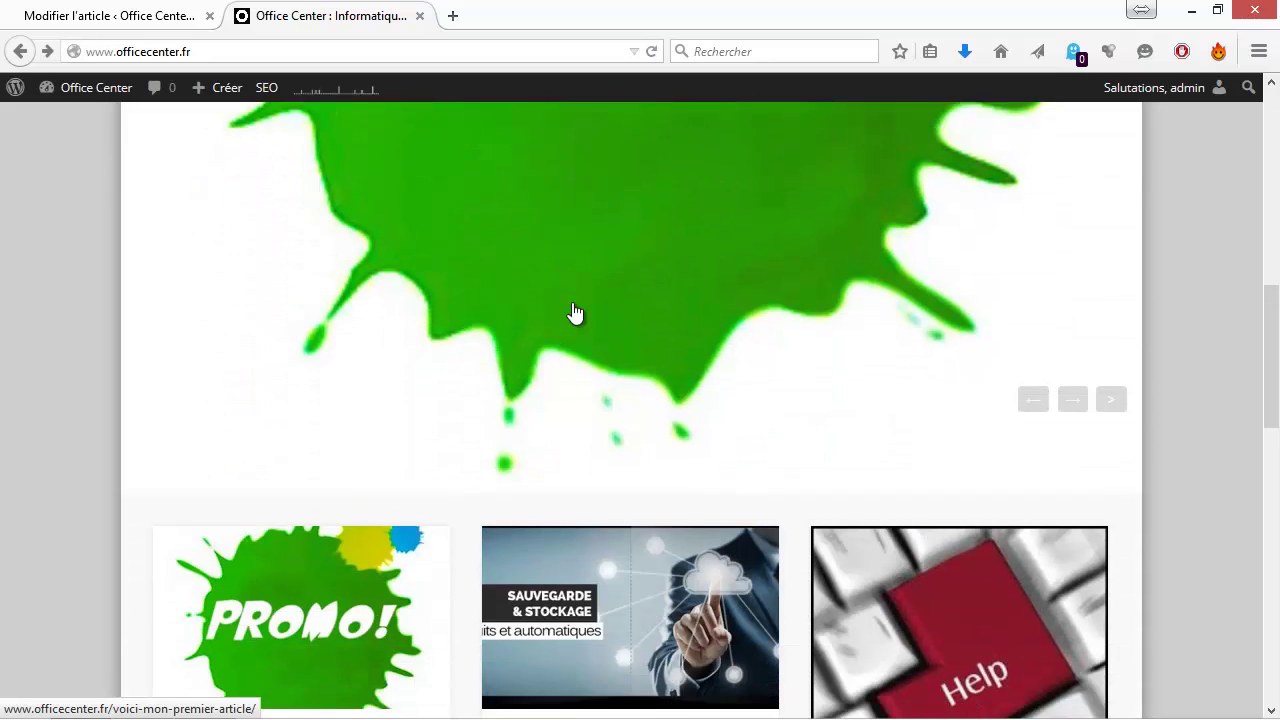
pyautogui.scroll(3, 575, 313)
pyautogui.scroll(-5, 594, 285)
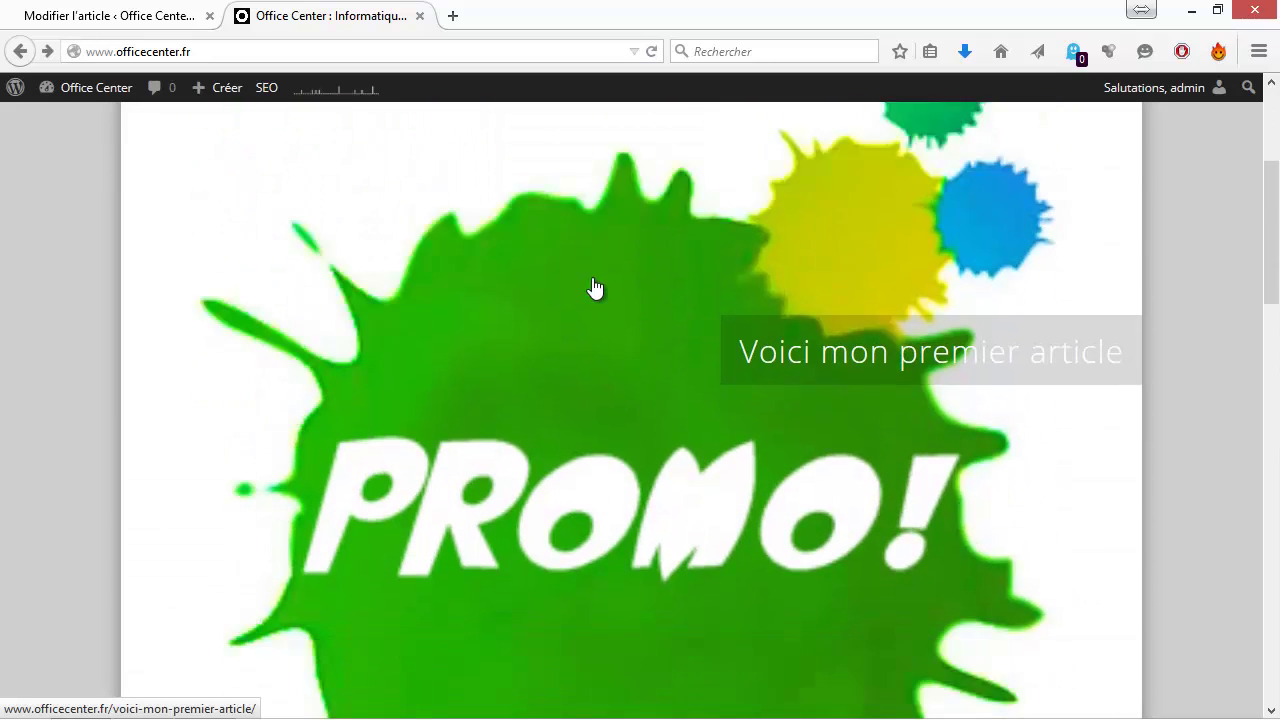
# Shrink the home page display until the whole slideshow fits on screen, and compare the article's slide with the other slides
pyautogui.hotkey('ctrl', '-')
pyautogui.hotkey('ctrl', '-')
pyautogui.hotkey('ctrl', '-')
pyautogui.hotkey('ctrl', '-')
pyautogui.hotkey('ctrl', '-')
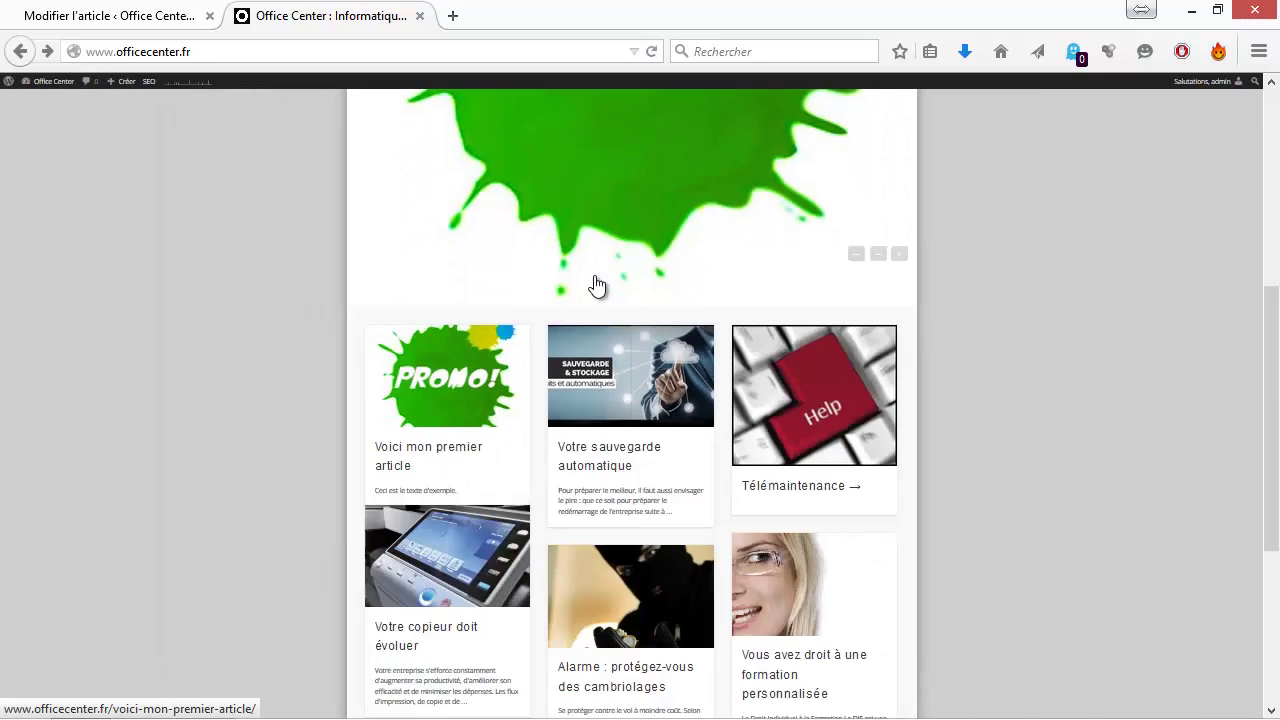
pyautogui.scroll(3, 596, 285)
pyautogui.scroll(1, 620, 300)
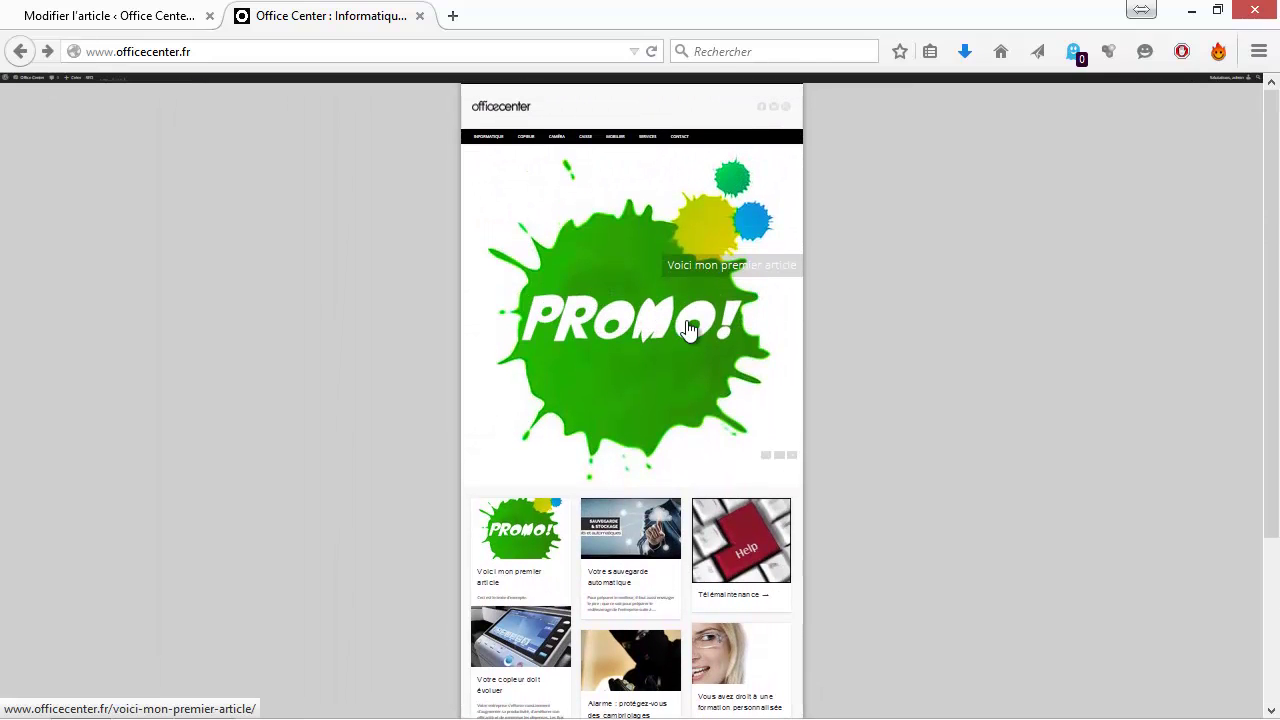
pyautogui.click(775, 455)
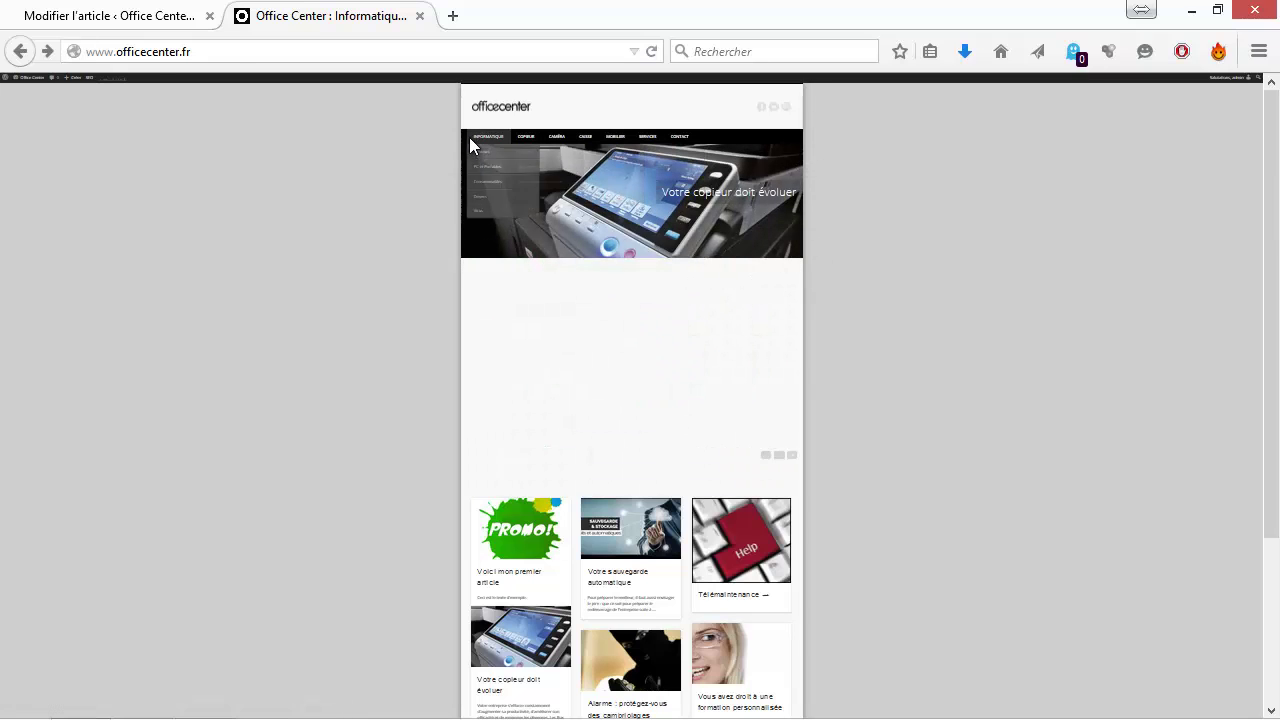
pyautogui.click(790, 455)
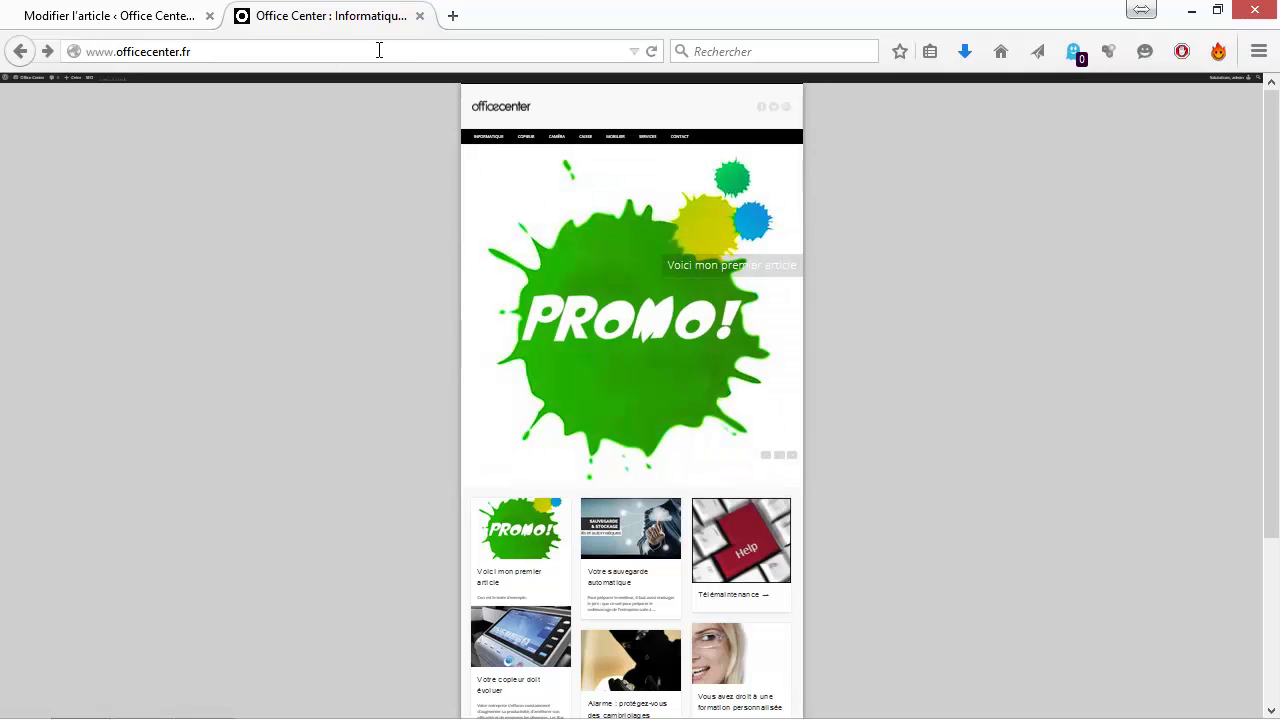